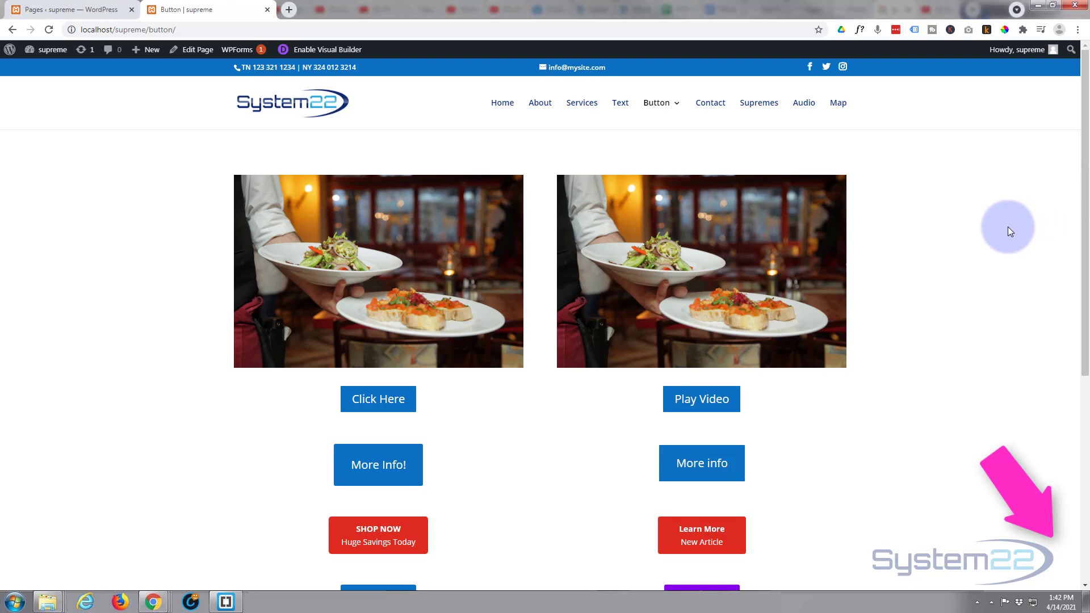
# Preview the page's button examples, opening the video popup from the first Click Here button and closing it
pyautogui.scroll(-3, 1008, 228)
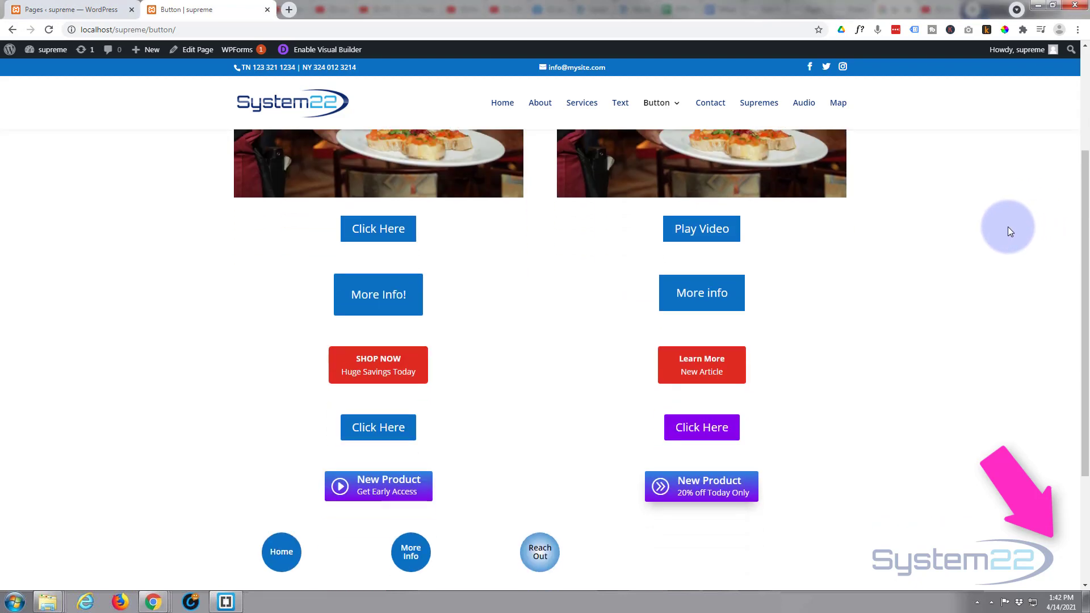
pyautogui.click(413, 231)
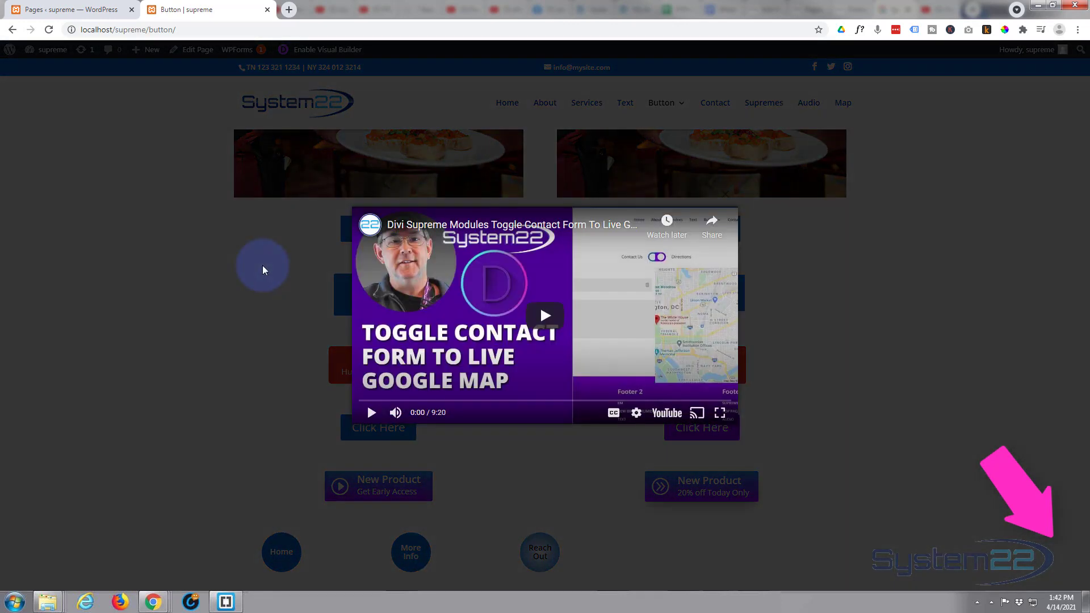
pyautogui.click(261, 266)
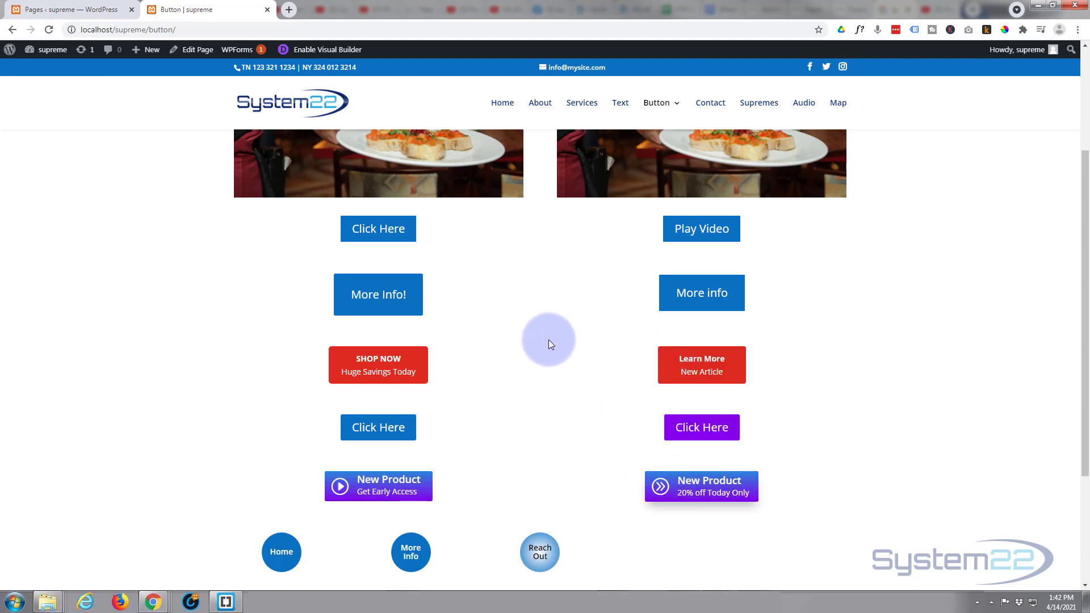
pyautogui.scroll(-1, 545, 318)
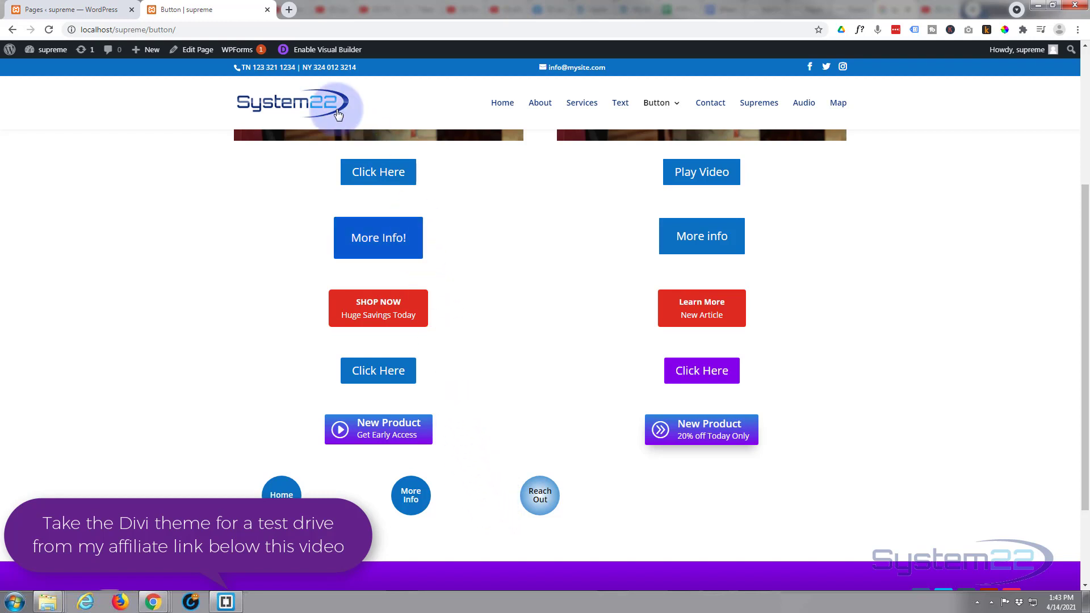
# Open the page in the Visual Builder and change the circular buttons' row to six equal columns
pyautogui.click(316, 52)
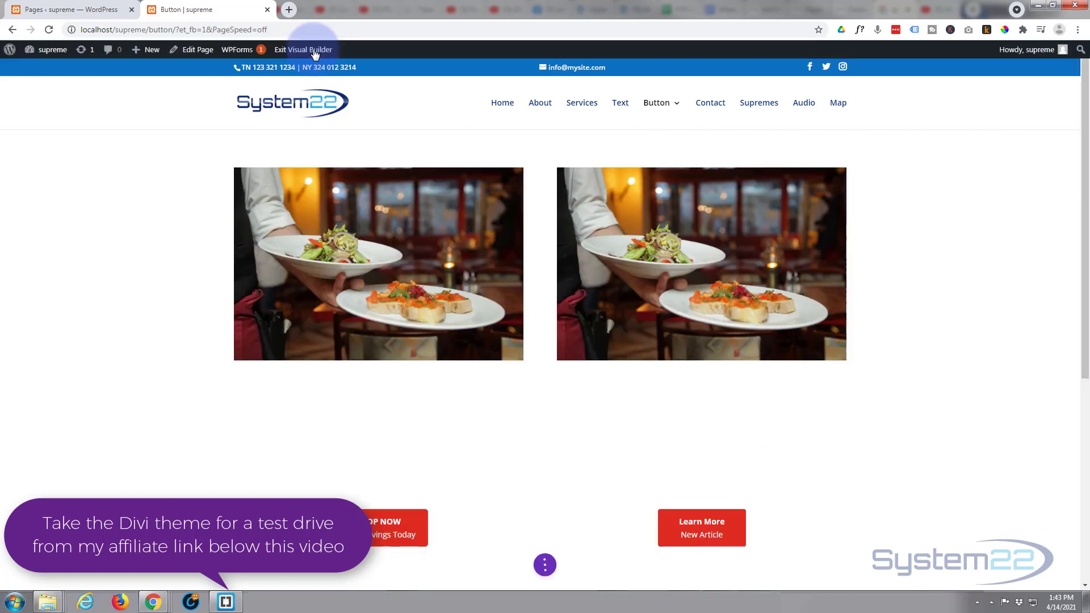
pyautogui.scroll(-2, 234, 440)
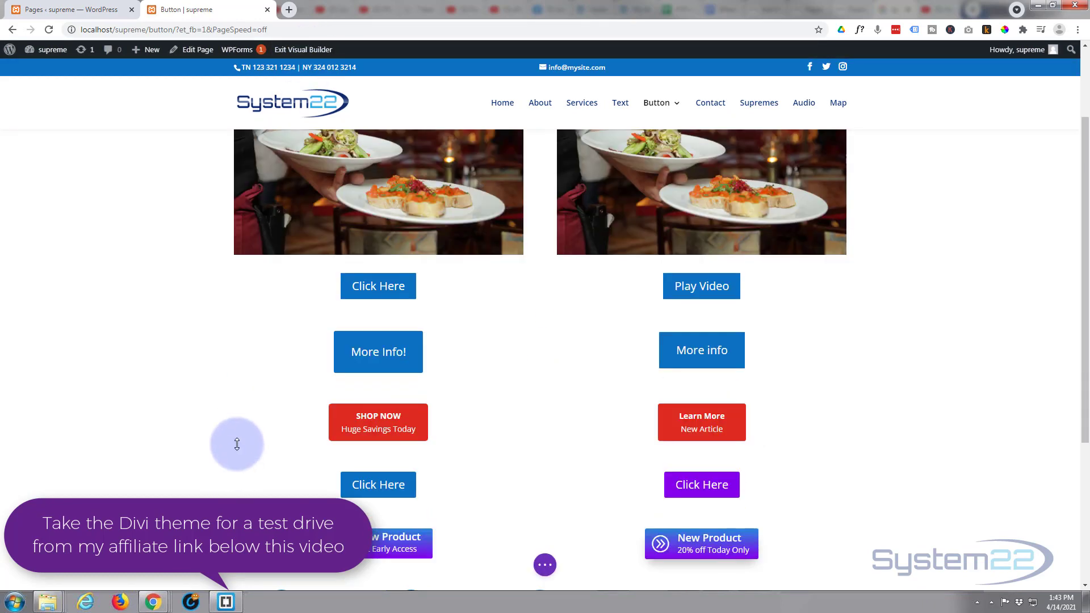
pyautogui.scroll(-2, 249, 404)
pyautogui.scroll(-2, 249, 404)
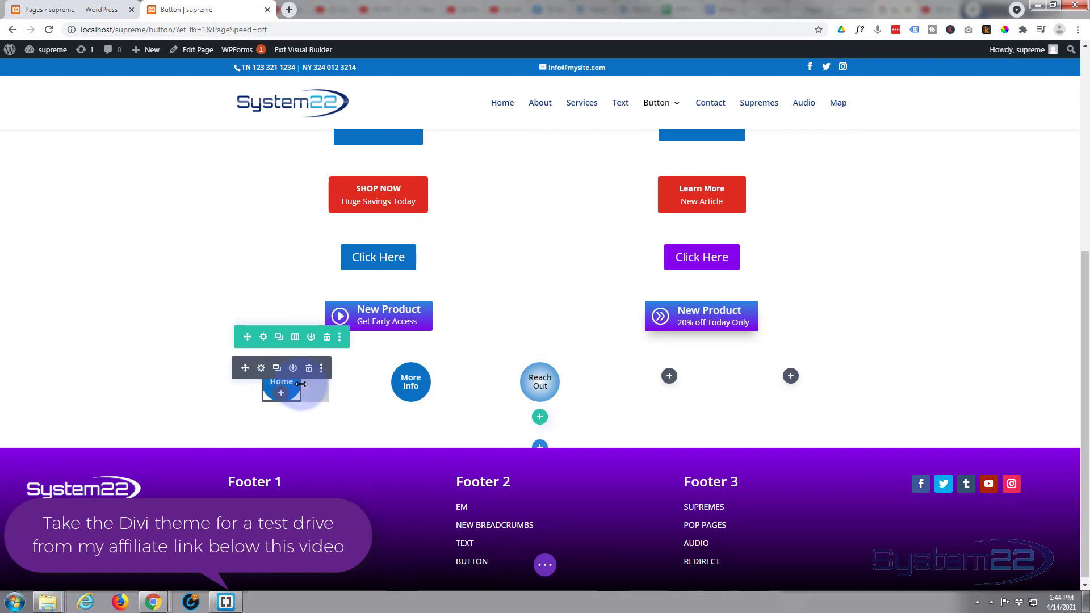
pyautogui.click(295, 337)
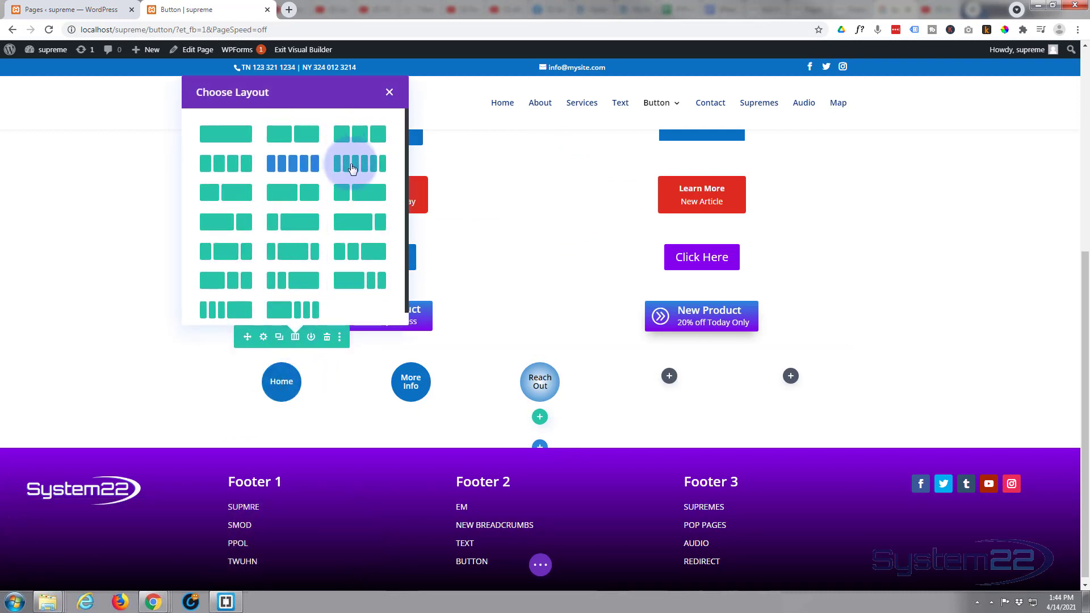
pyautogui.click(352, 168)
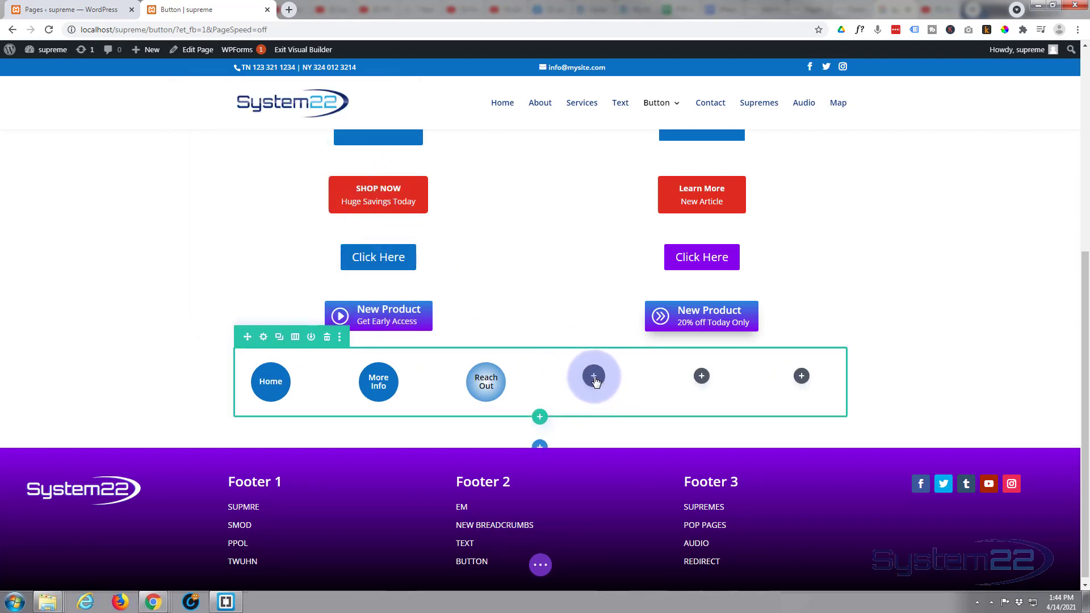
# Insert a Text module in the fourth column beside the Reach Out circle and replace its placeholder text with "Home"
pyautogui.click(594, 377)
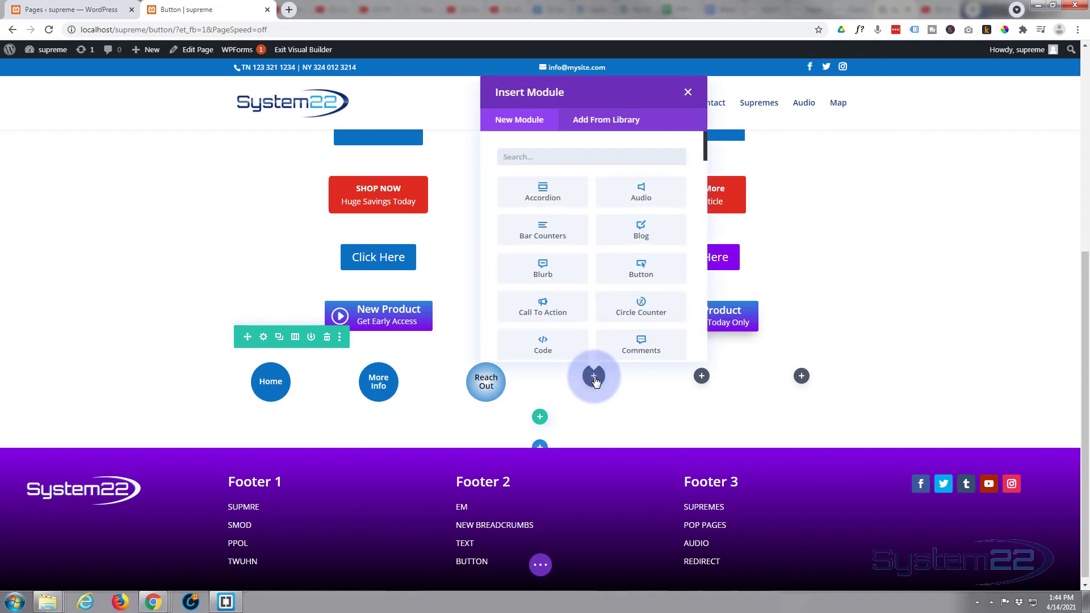
pyautogui.scroll(-2, 554, 213)
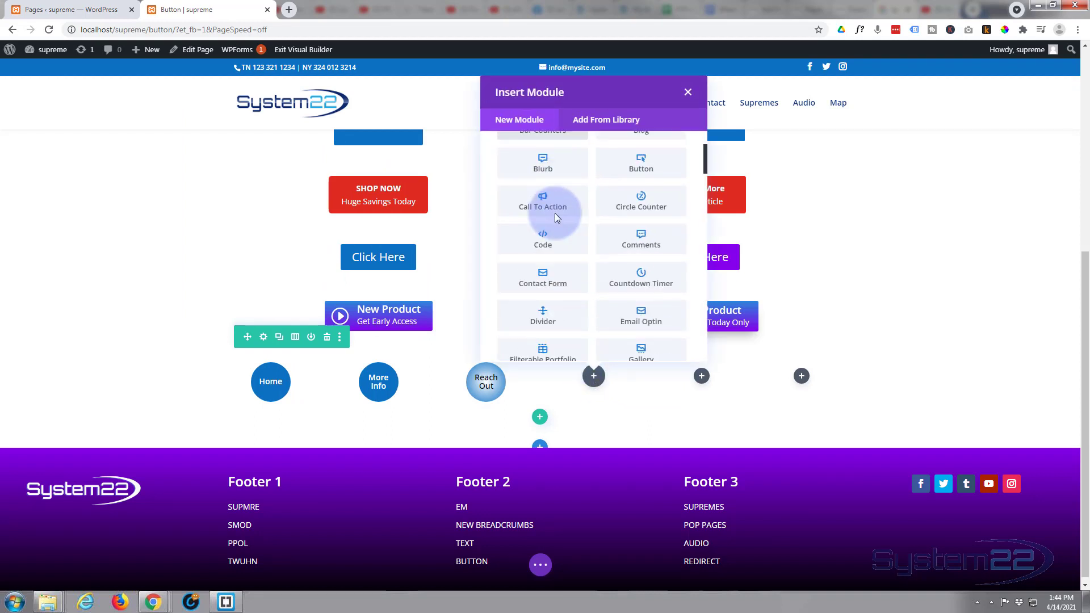
pyautogui.scroll(-5, 555, 214)
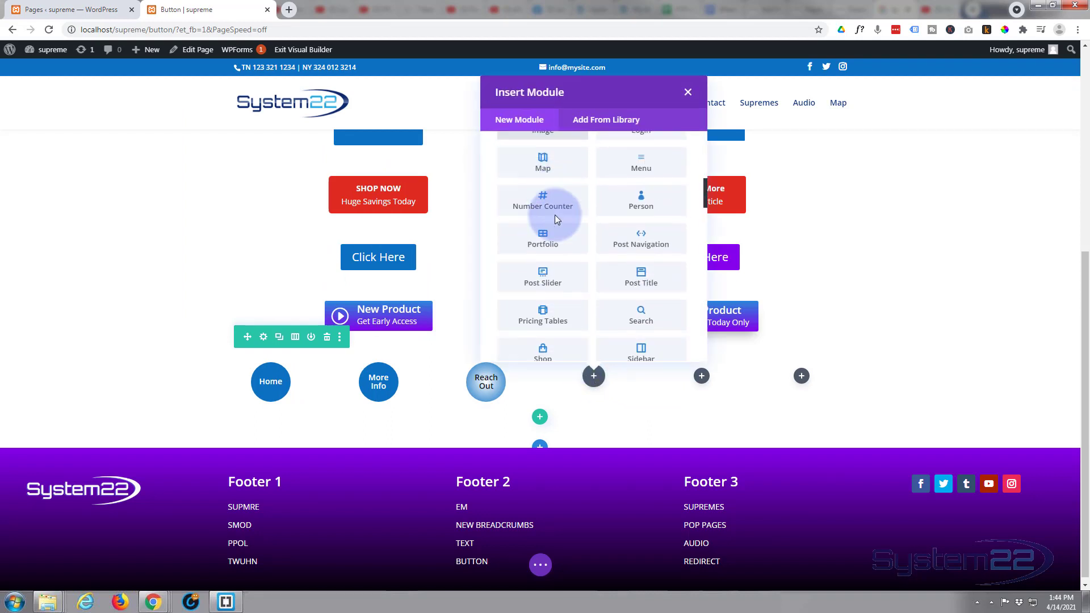
pyautogui.scroll(-5, 554, 215)
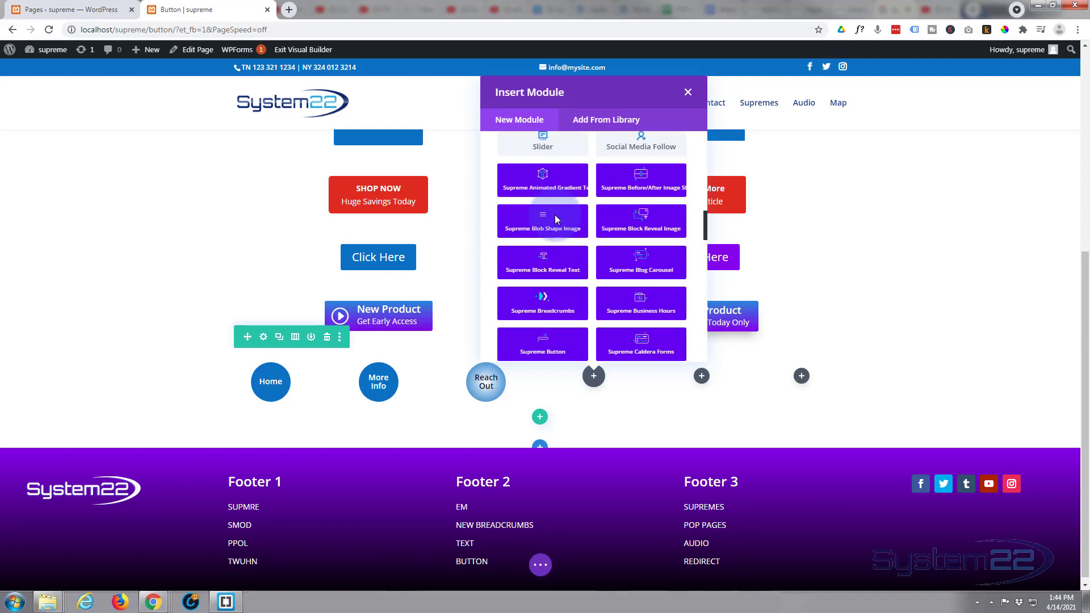
pyautogui.scroll(-6, 555, 215)
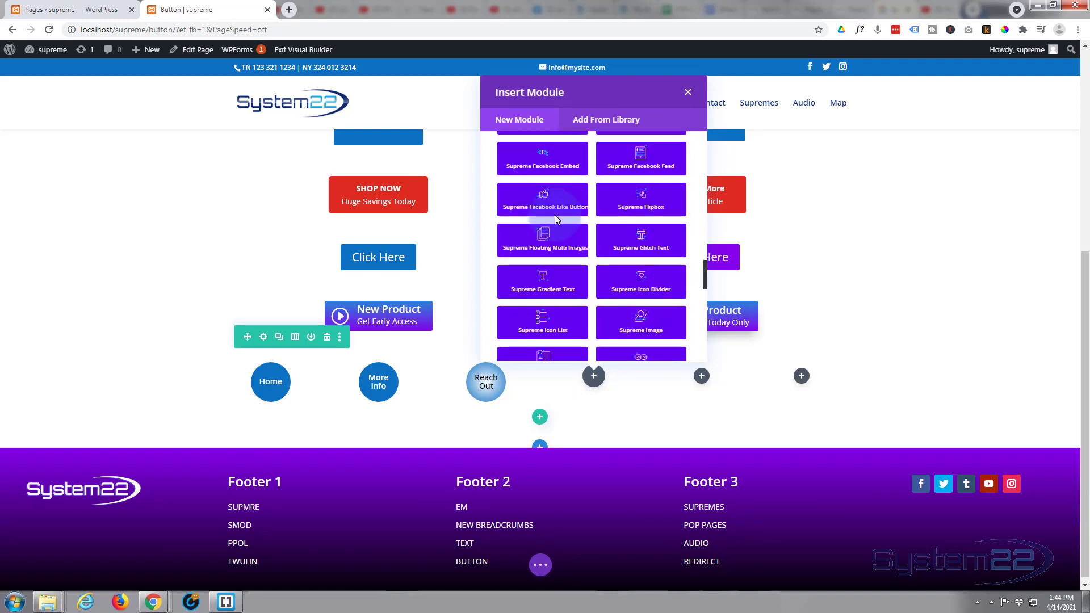
pyautogui.scroll(-5, 554, 215)
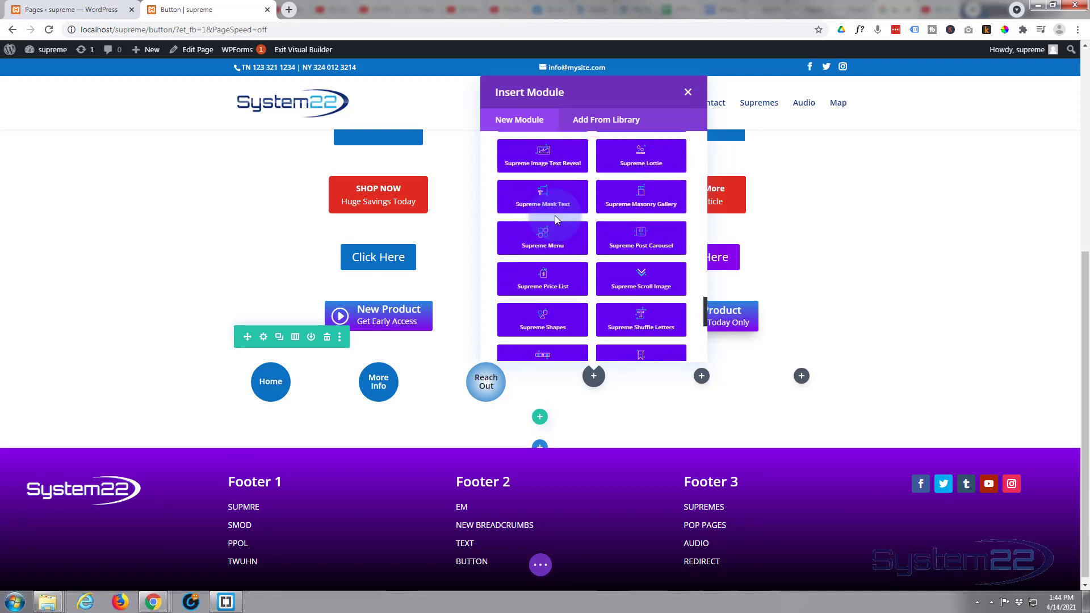
pyautogui.scroll(-5, 554, 216)
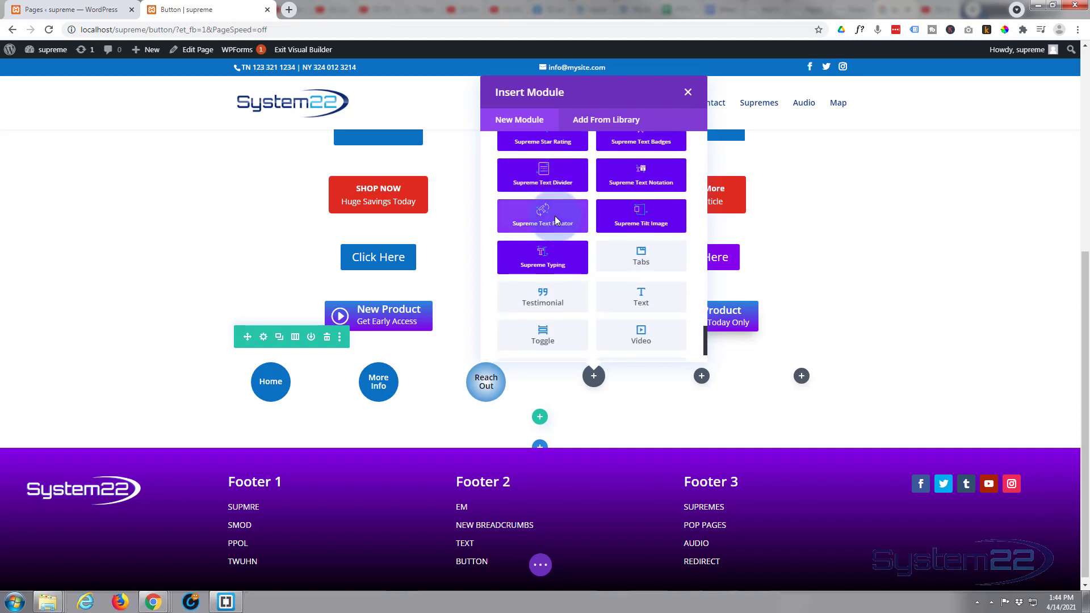
pyautogui.scroll(-1, 554, 216)
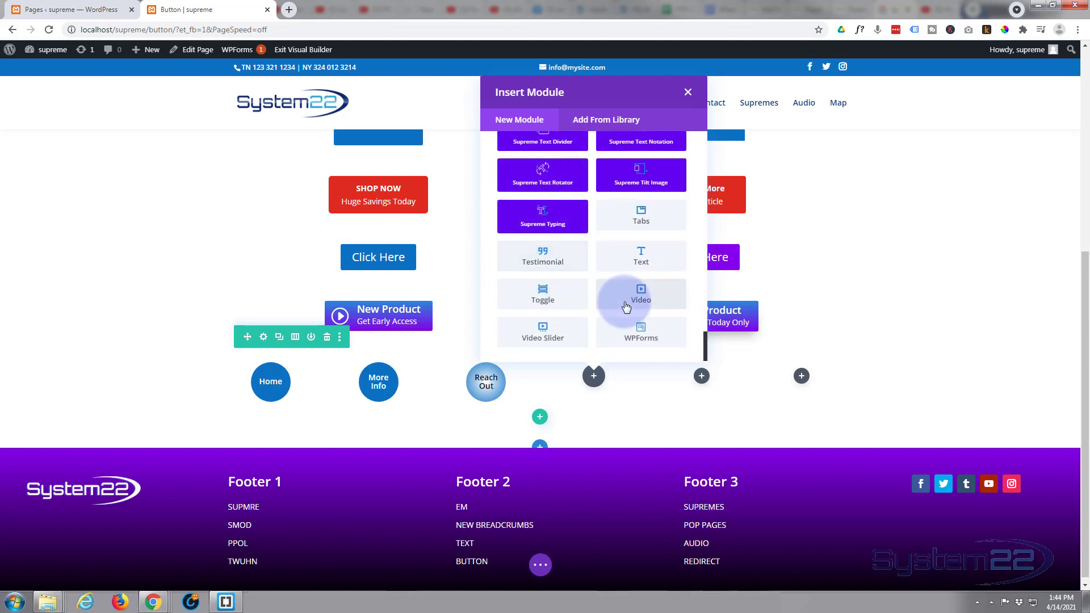
pyautogui.click(664, 265)
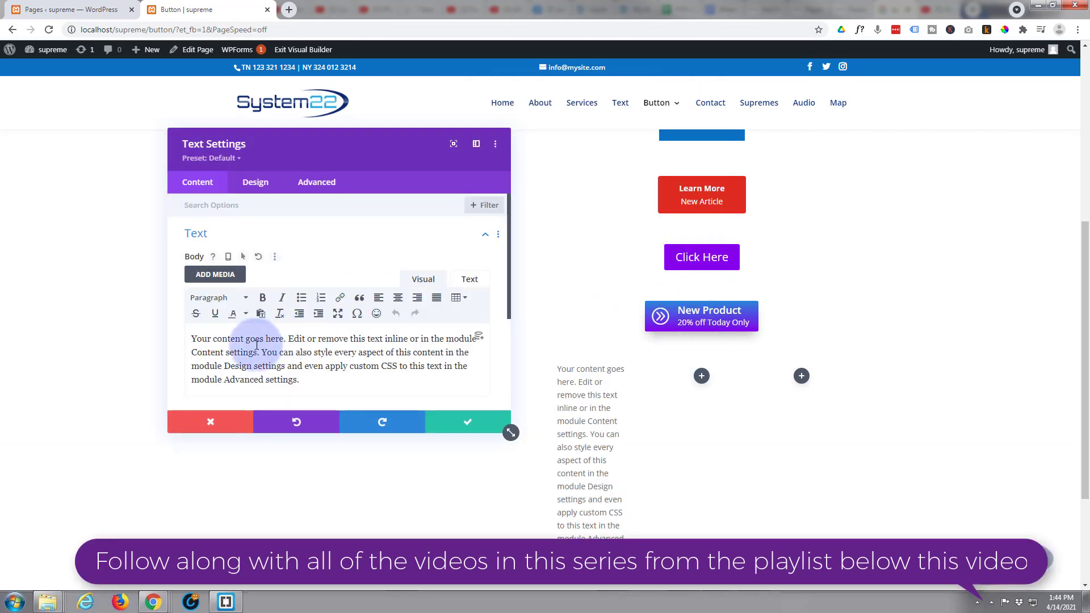
pyautogui.moveTo(192, 339); pyautogui.dragTo(335, 372)
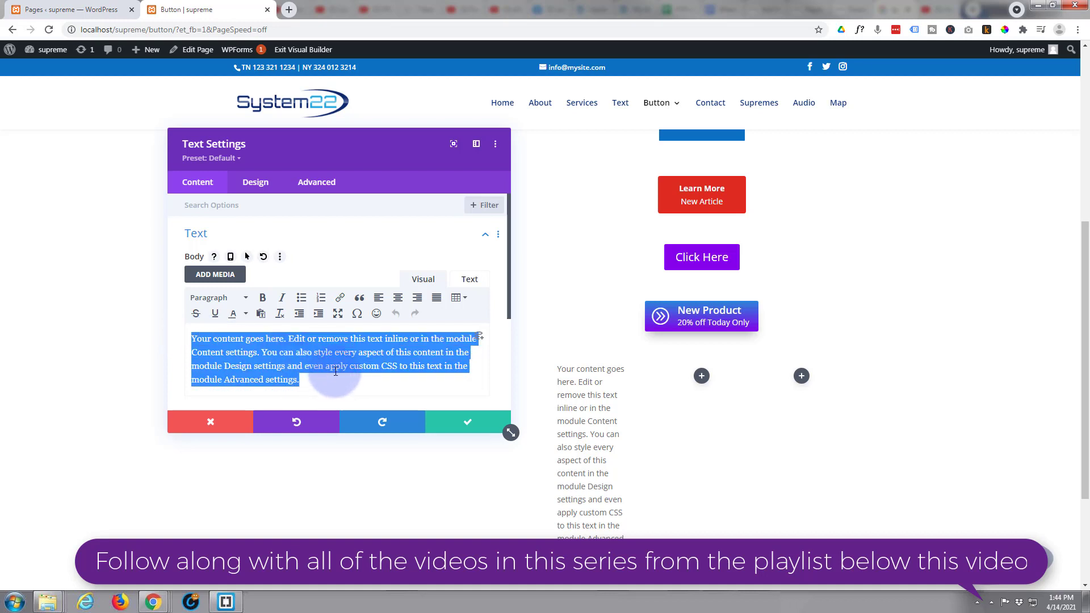
pyautogui.write('Home')
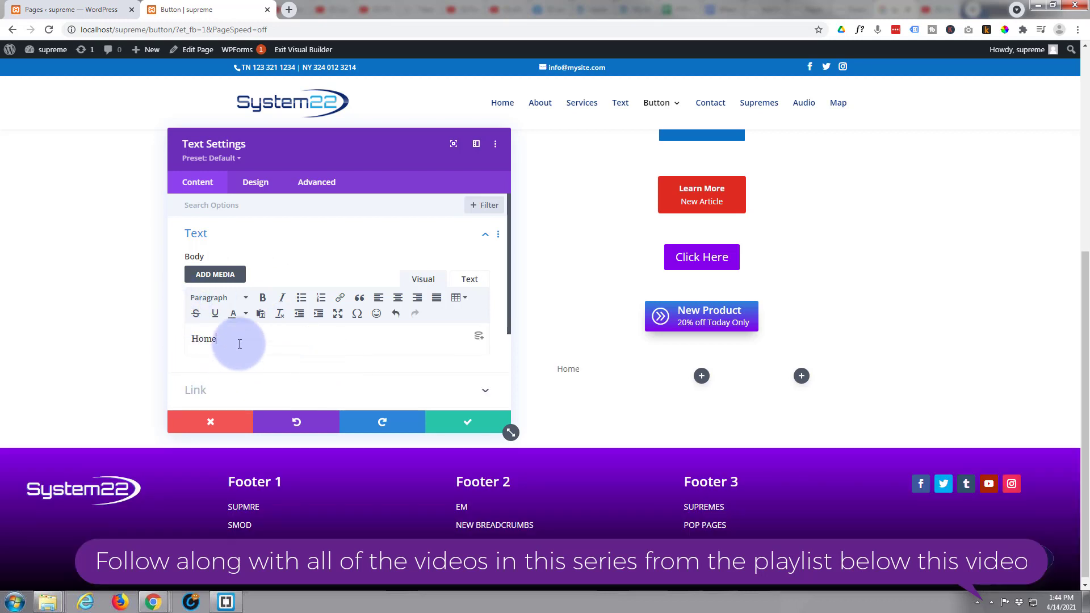
# Set the Home text module's link URL to # and view the link target options
pyautogui.scroll(-1, 239, 342)
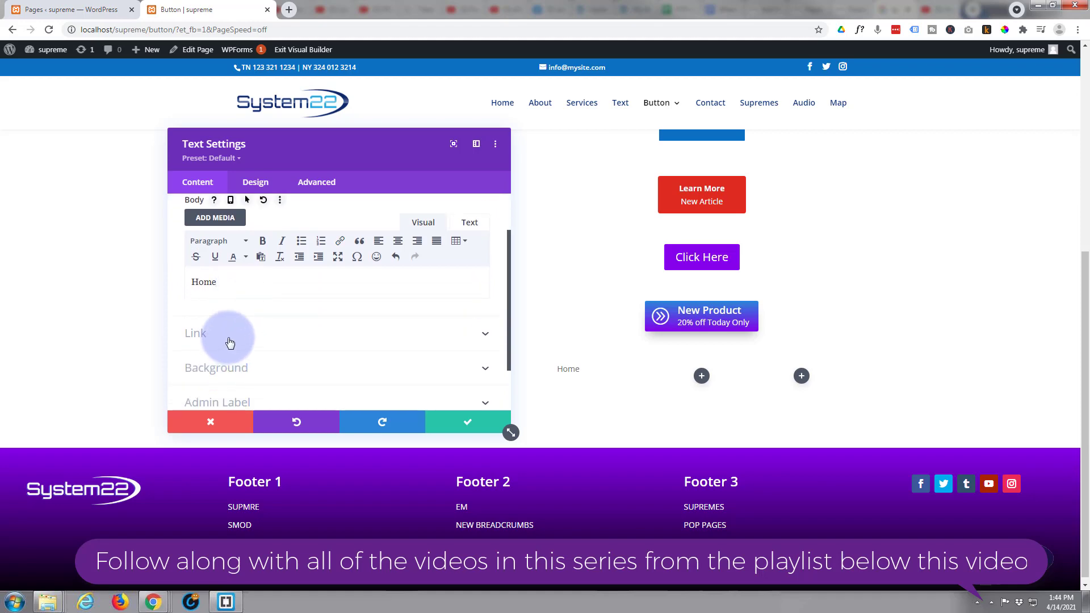
pyautogui.click(227, 341)
pyautogui.moveTo(250, 231)
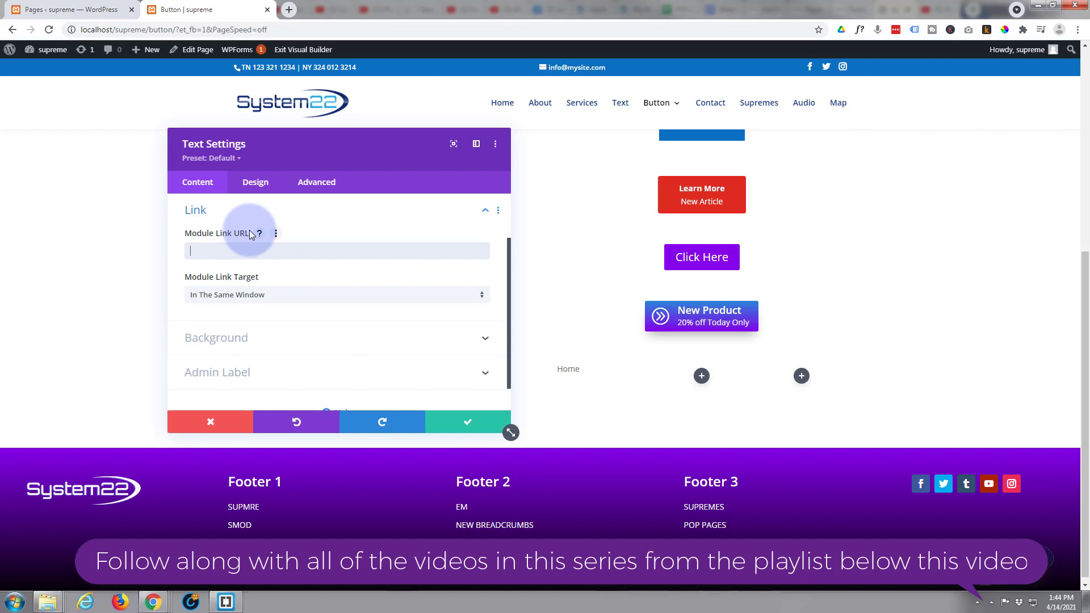
pyautogui.write('#')
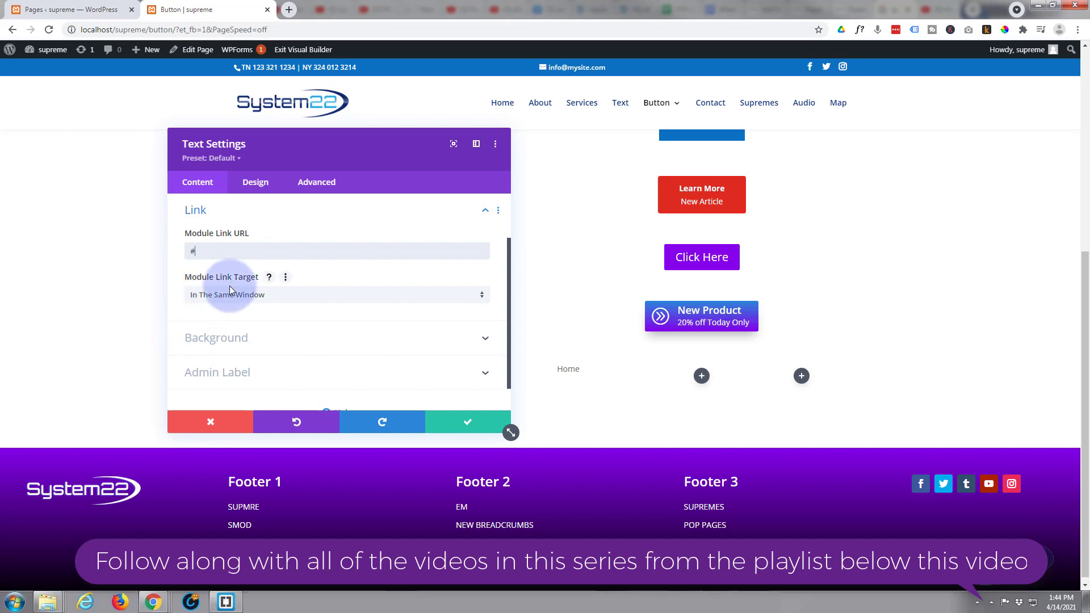
pyautogui.click(262, 298)
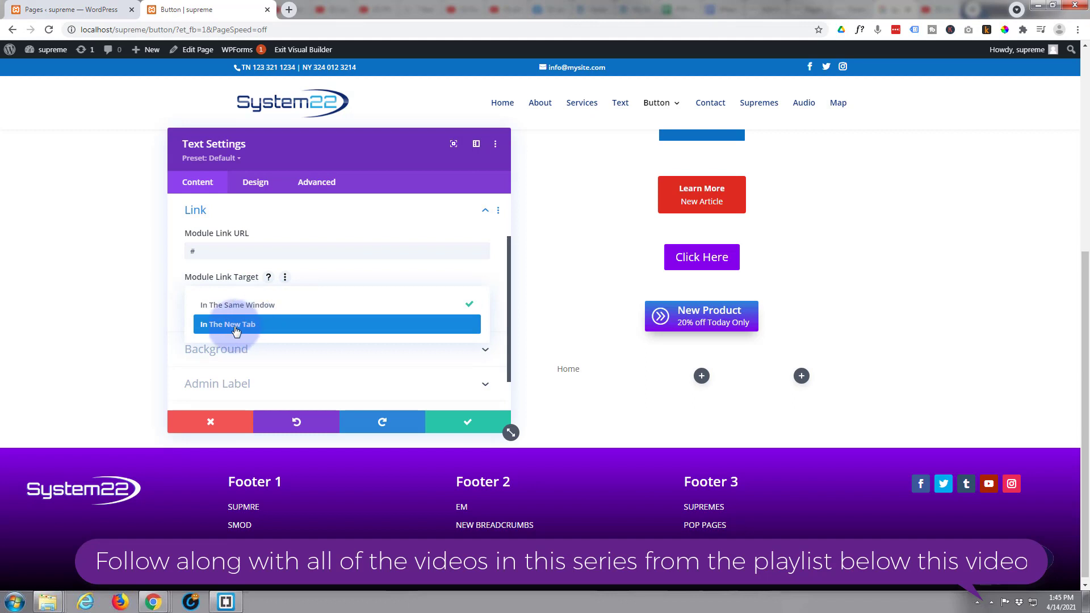
pyautogui.click(178, 300)
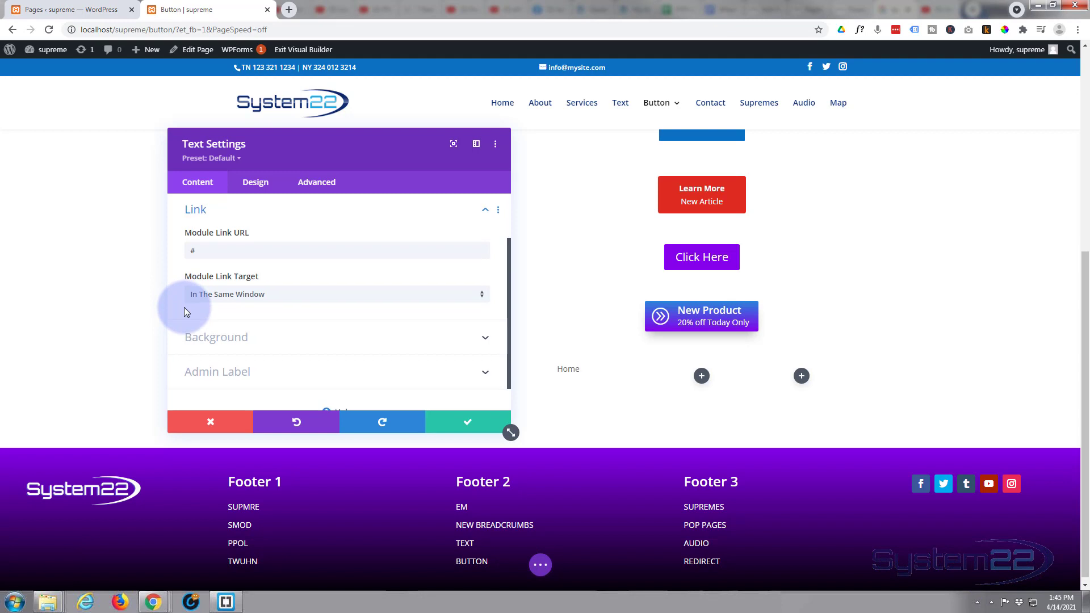
# Give the Home text module a purple background colour from the saved palette
pyautogui.scroll(-1, 183, 307)
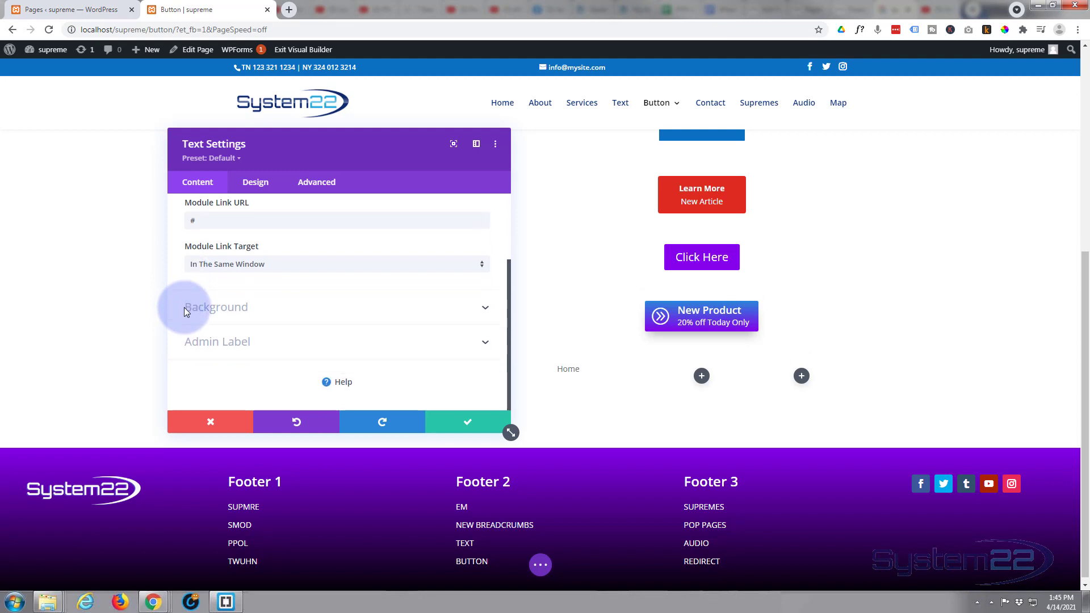
pyautogui.click(272, 316)
pyautogui.scroll(-2, 272, 316)
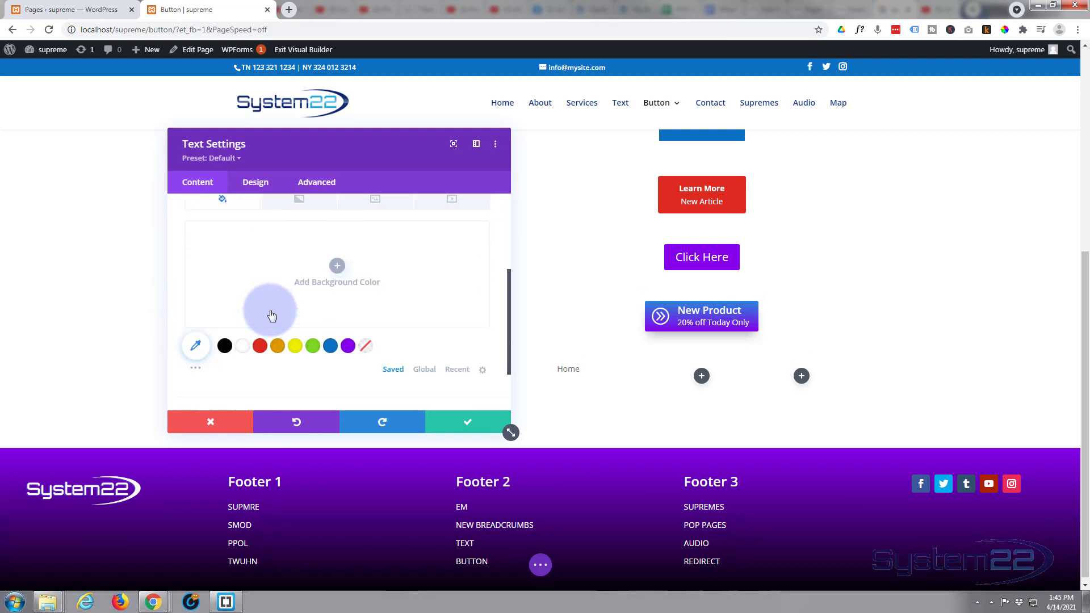
pyautogui.click(348, 346)
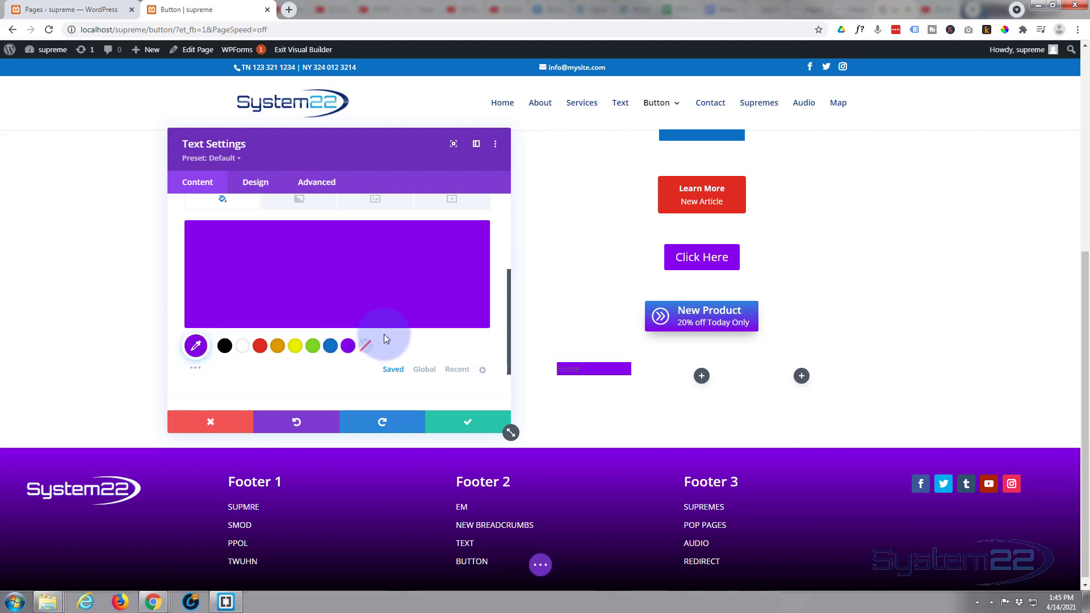
pyautogui.click(567, 373)
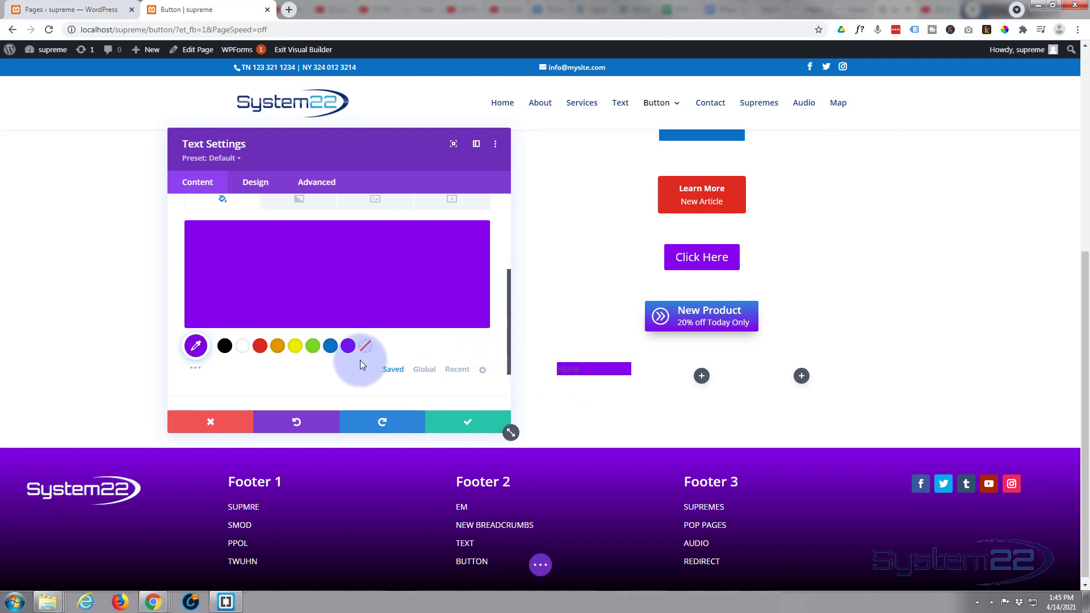
pyautogui.scroll(-1, 360, 362)
pyautogui.scroll(-1, 360, 365)
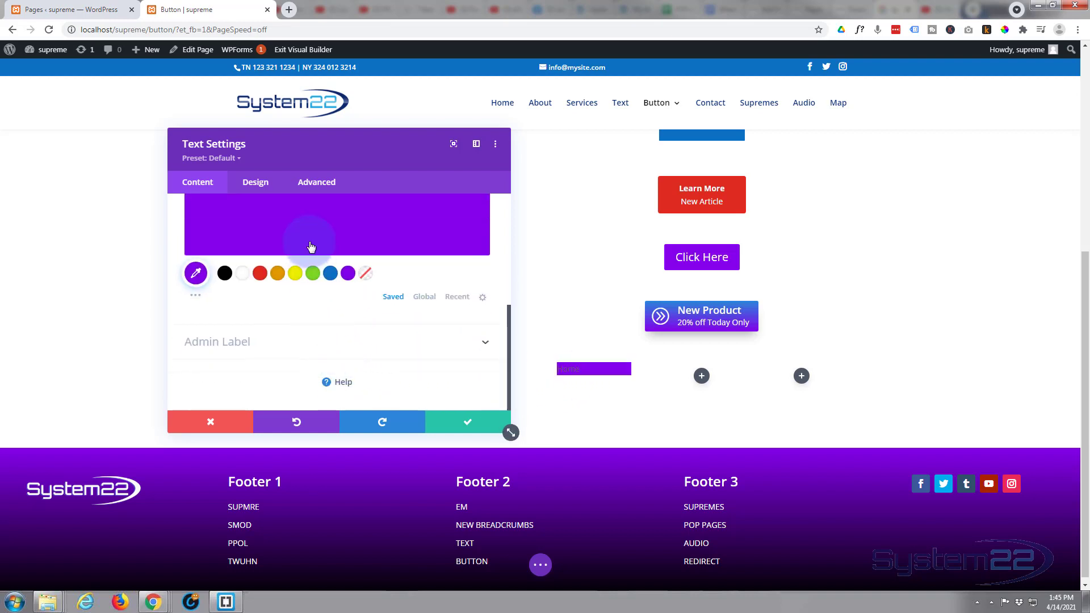
# Set the Home text module's font weight to Semi Bold in its text design settings
pyautogui.click(256, 184)
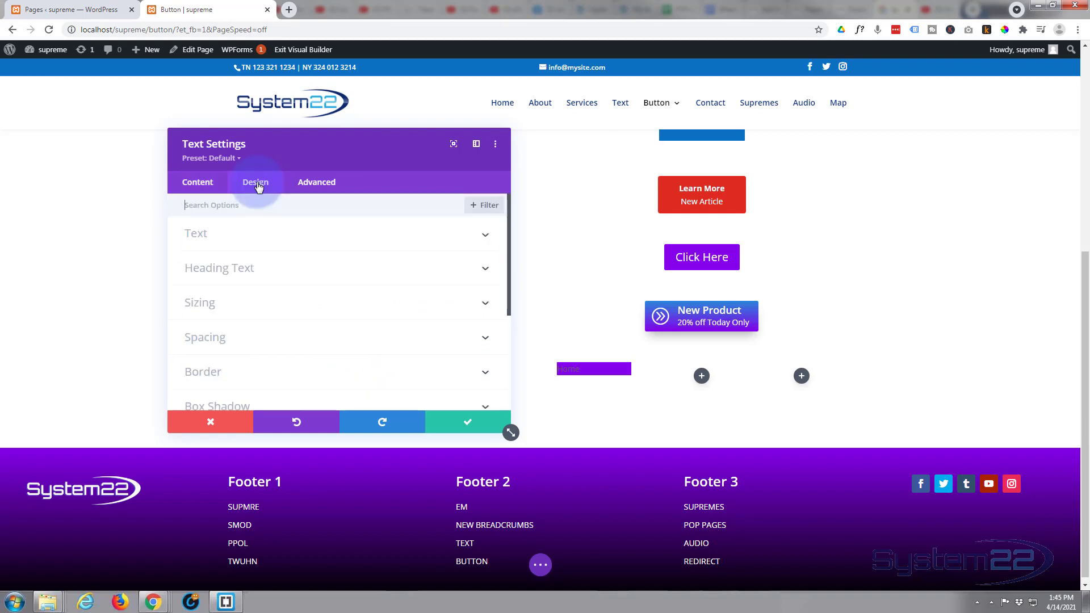
pyautogui.click(299, 235)
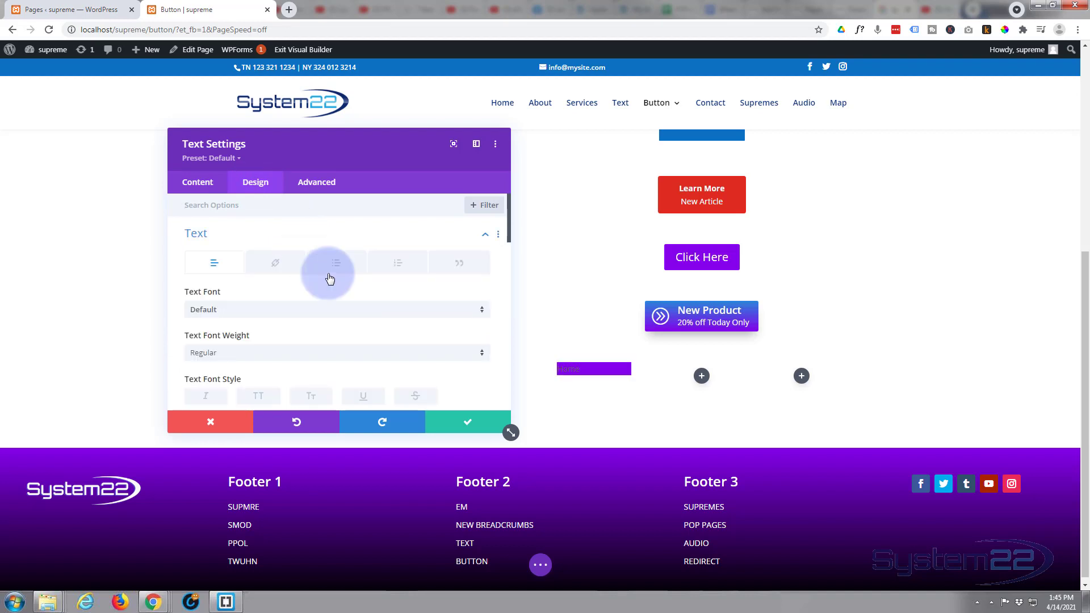
pyautogui.scroll(-3, 334, 285)
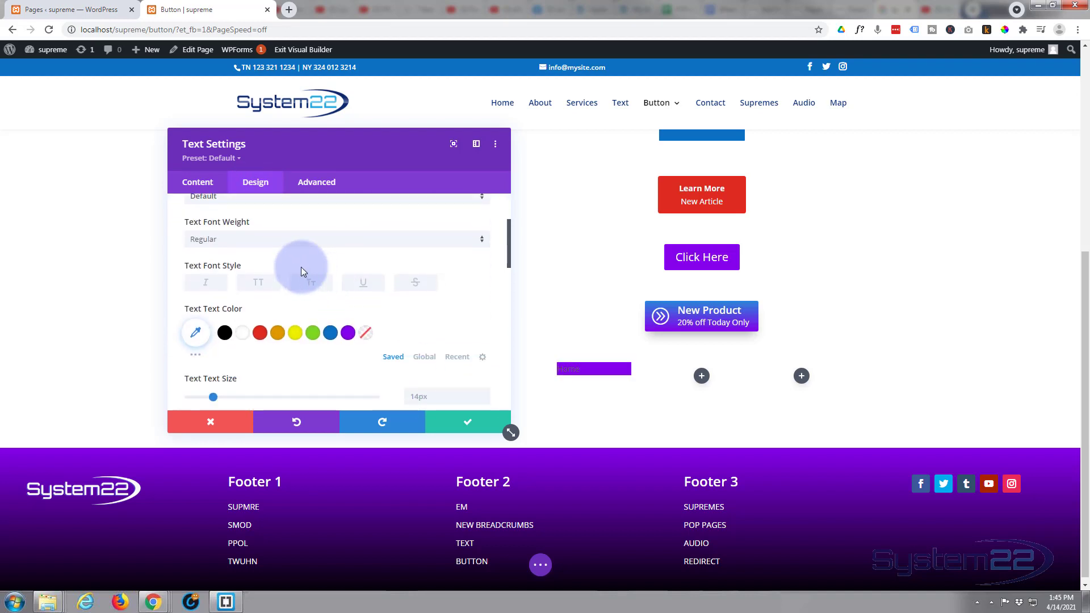
pyautogui.click(292, 241)
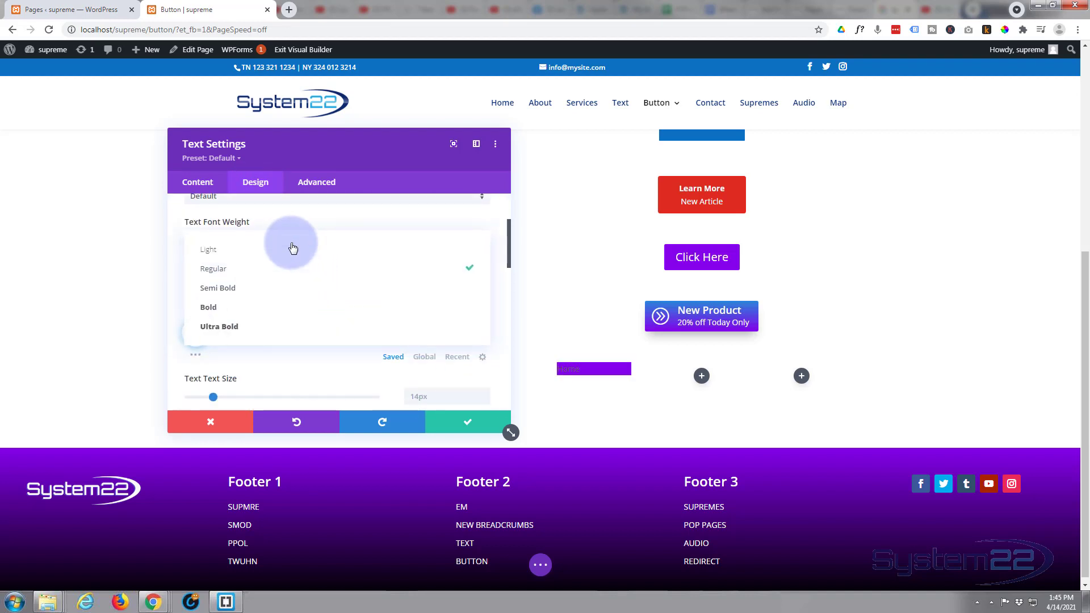
pyautogui.click(285, 293)
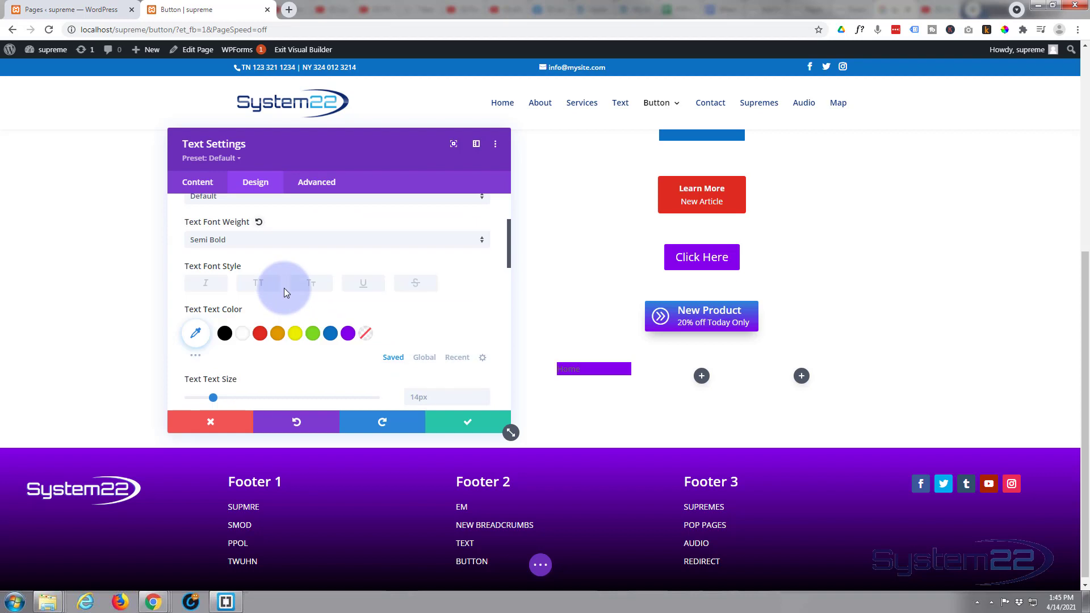
# Set the Home text module's text colour to white and centre its text alignment
pyautogui.click(245, 336)
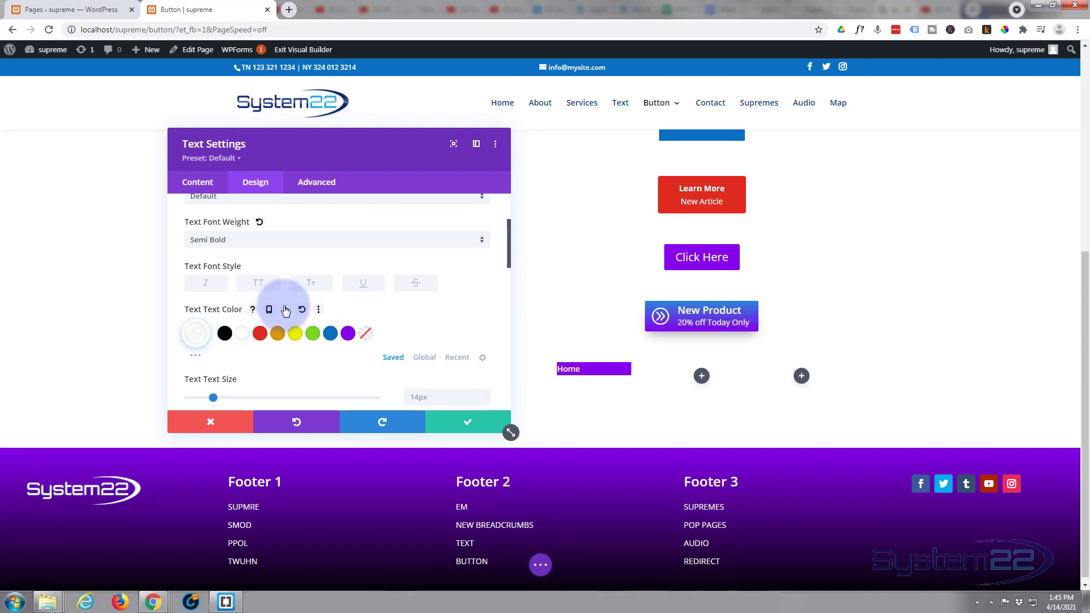
pyautogui.scroll(-5, 285, 311)
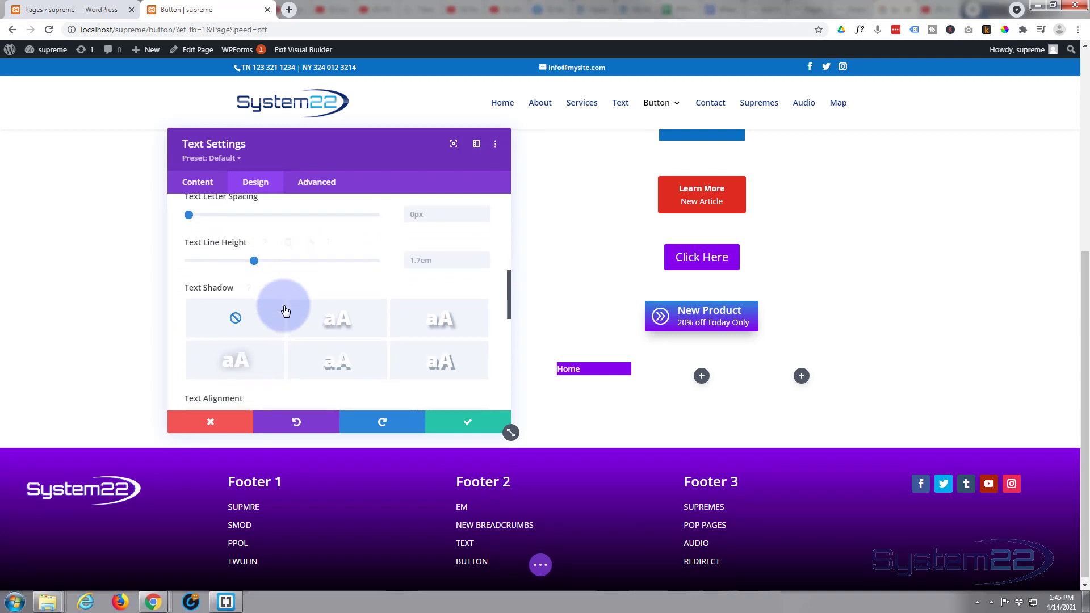
pyautogui.scroll(-1, 285, 310)
pyautogui.click(301, 361)
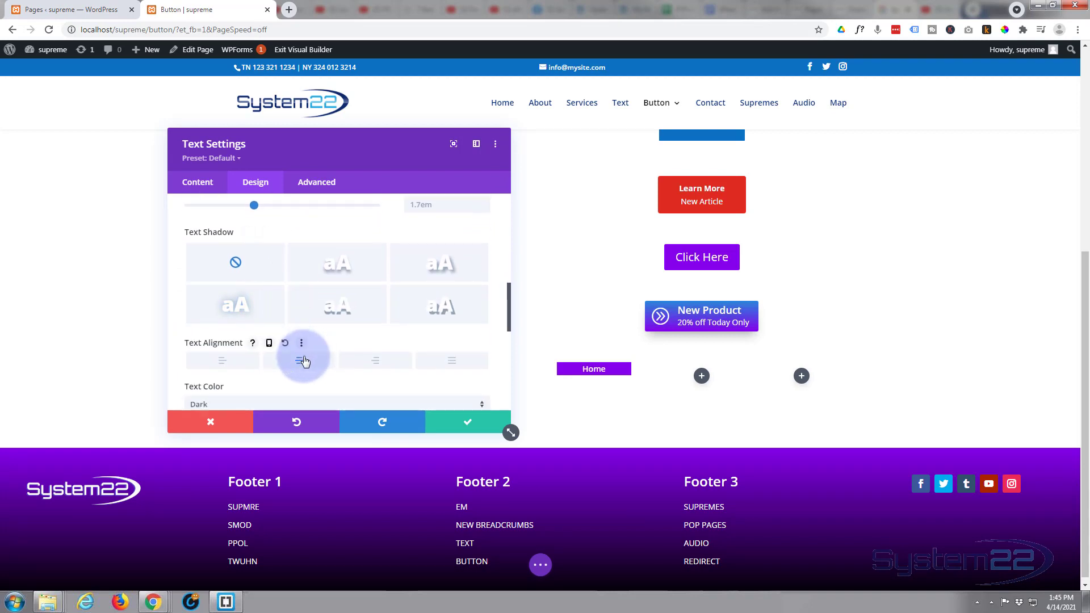
# Set the Home text module's width to 70px and compare it with the existing round buttons
pyautogui.scroll(-1, 311, 343)
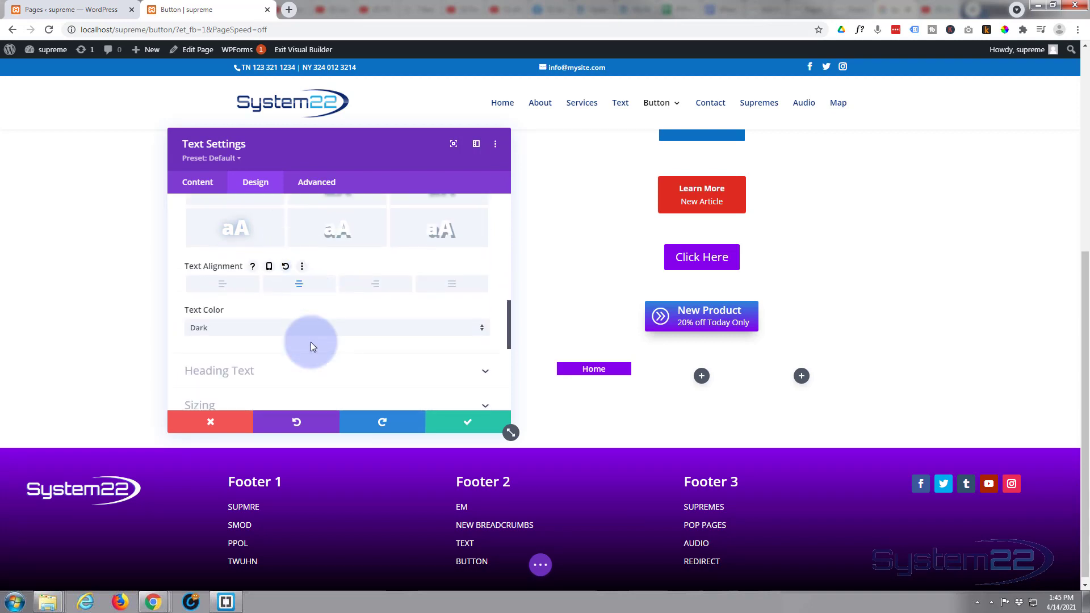
pyautogui.scroll(-1, 312, 347)
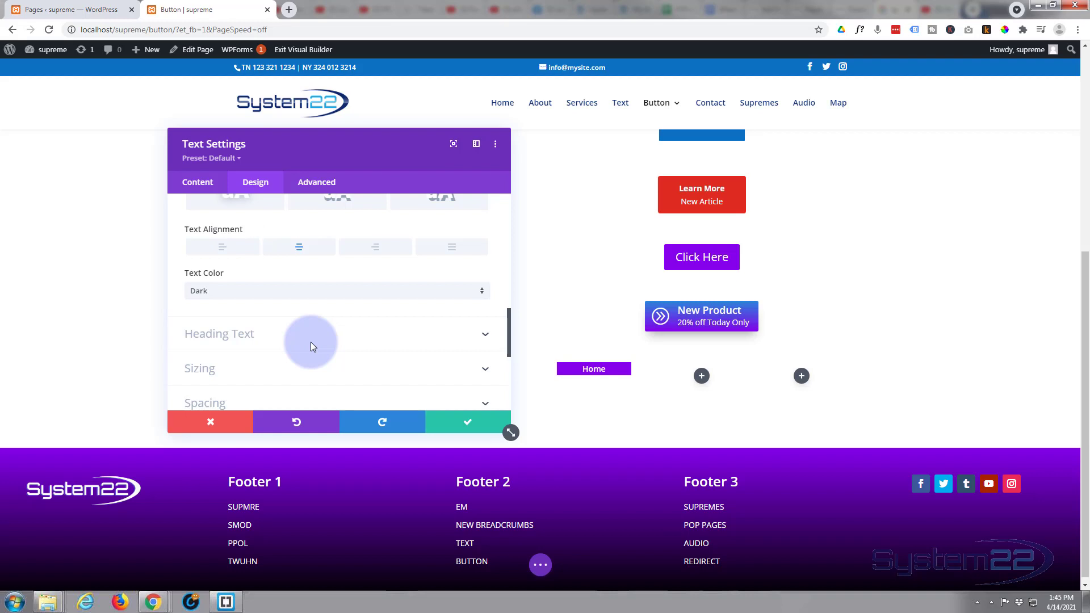
pyautogui.scroll(-1, 312, 345)
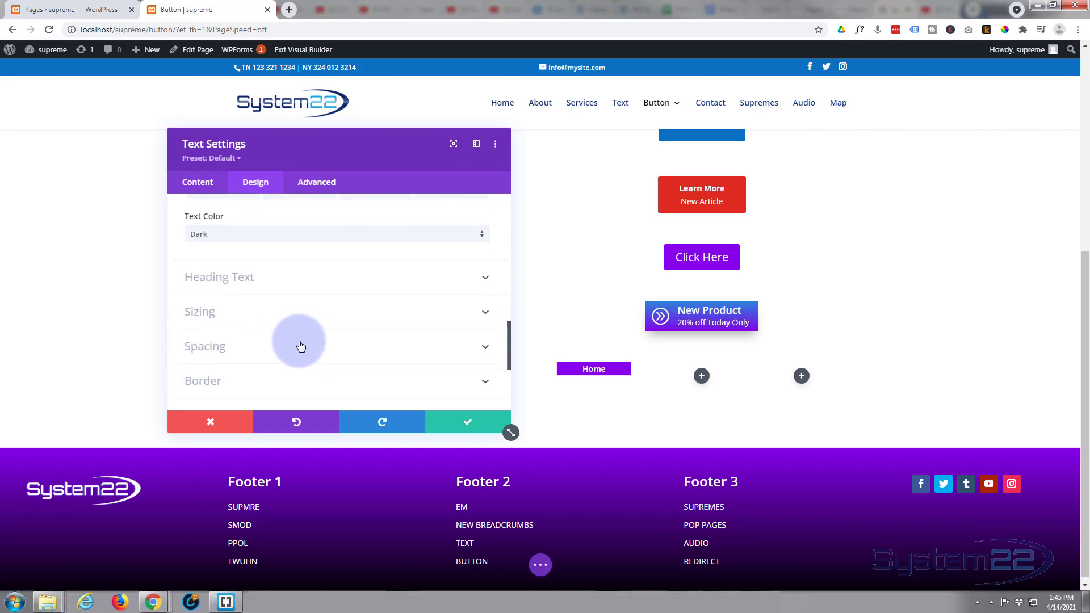
pyautogui.click(259, 319)
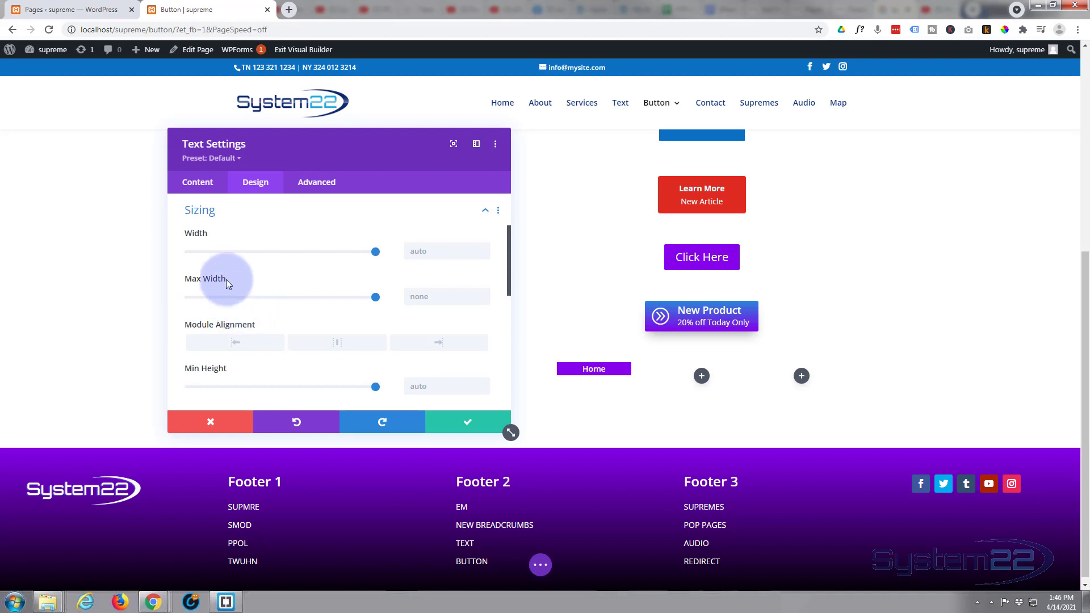
pyautogui.click(406, 251)
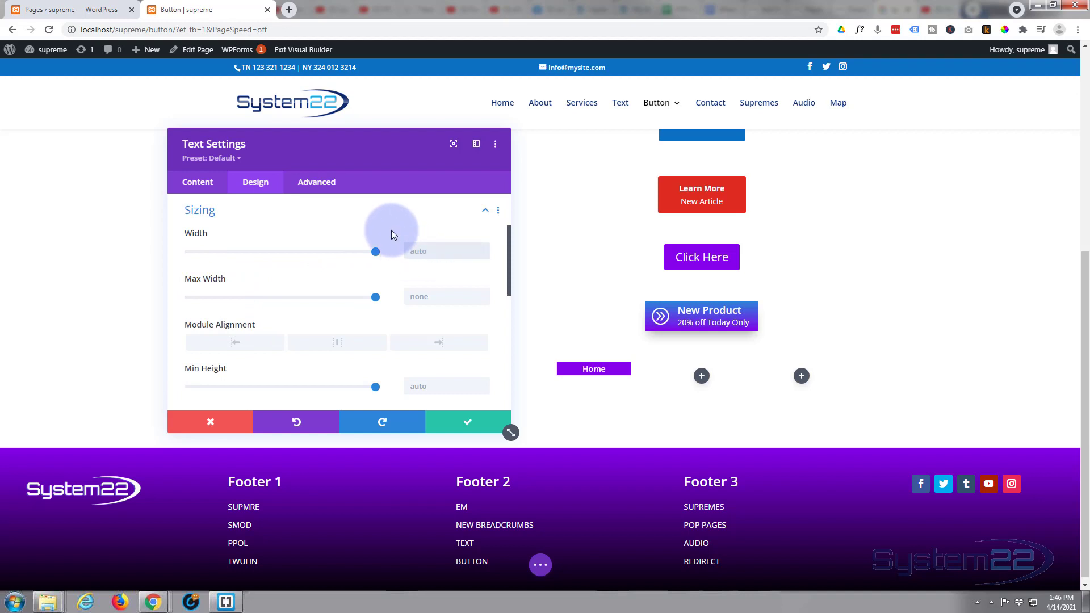
pyautogui.write('70px')
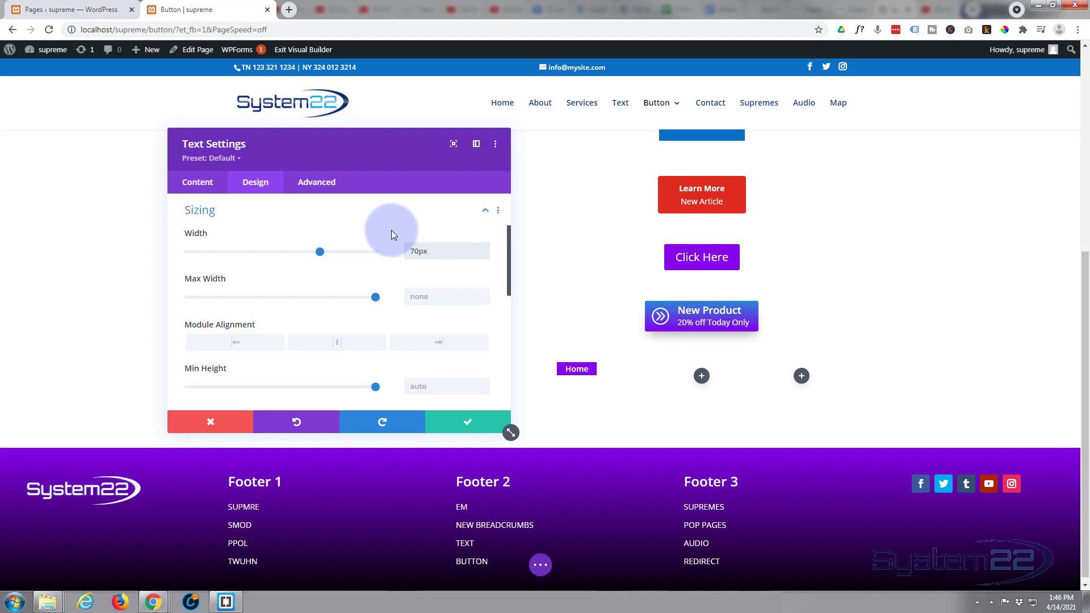
pyautogui.moveTo(382, 168); pyautogui.dragTo(801, 162)
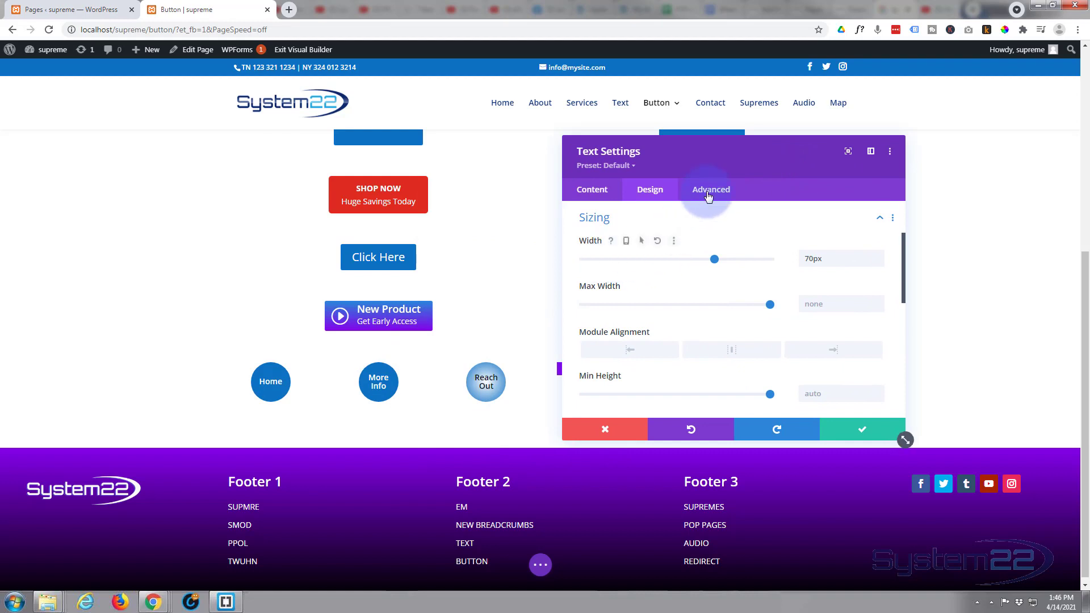
pyautogui.moveTo(730, 166); pyautogui.dragTo(359, 160)
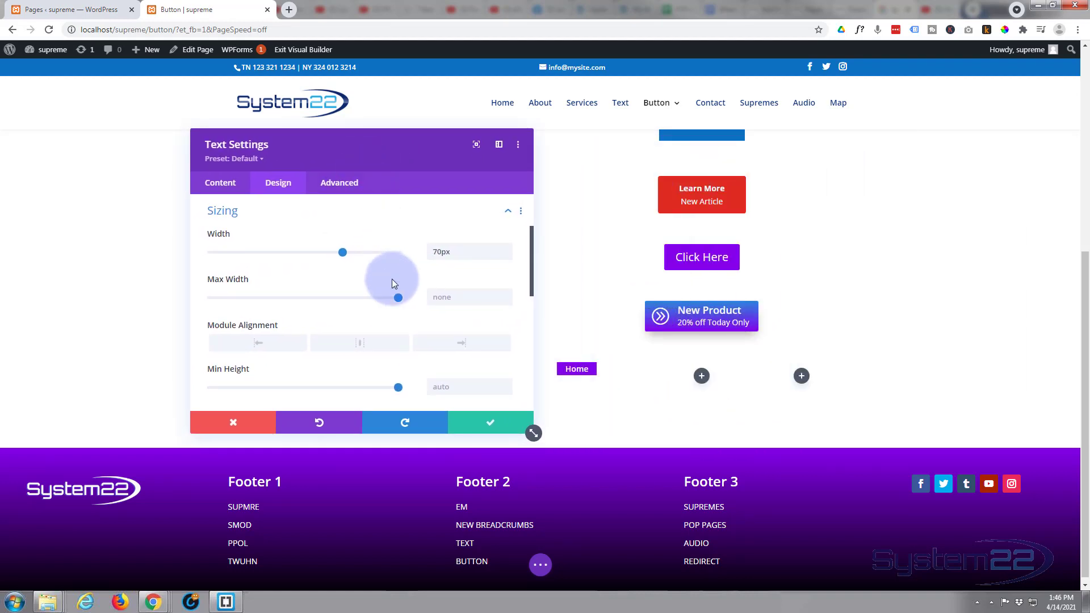
# Set the Home text module's height to 70px in its sizing settings
pyautogui.scroll(-1, 435, 321)
pyautogui.scroll(-1, 435, 325)
pyautogui.click(448, 318)
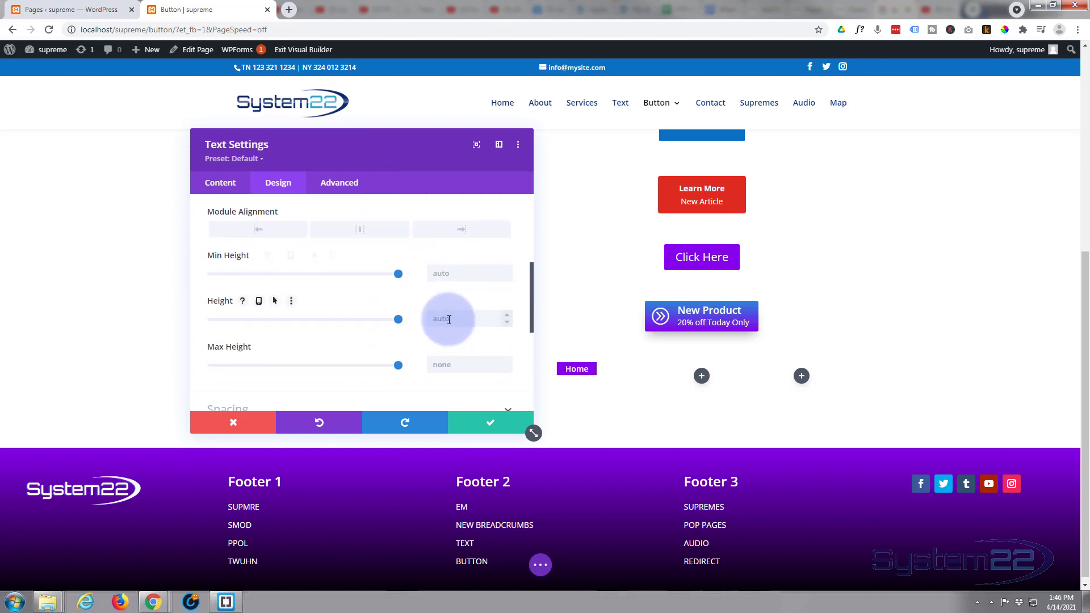
pyautogui.write('70')
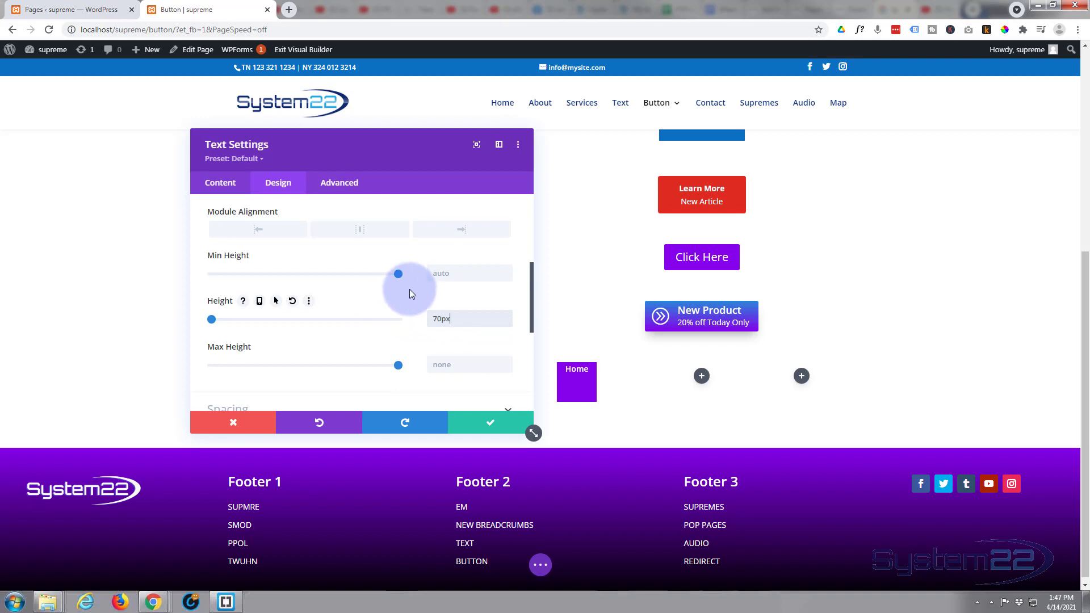
# Round all four corners of the Home text module to 50% in its border settings
pyautogui.scroll(-1, 410, 291)
pyautogui.scroll(-2, 412, 293)
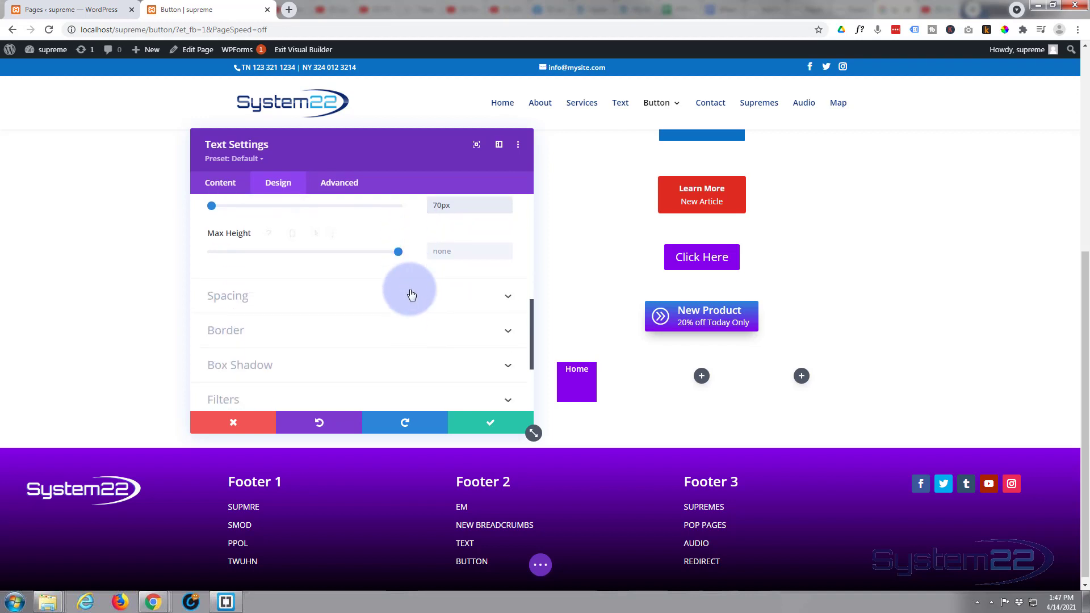
pyautogui.click(346, 284)
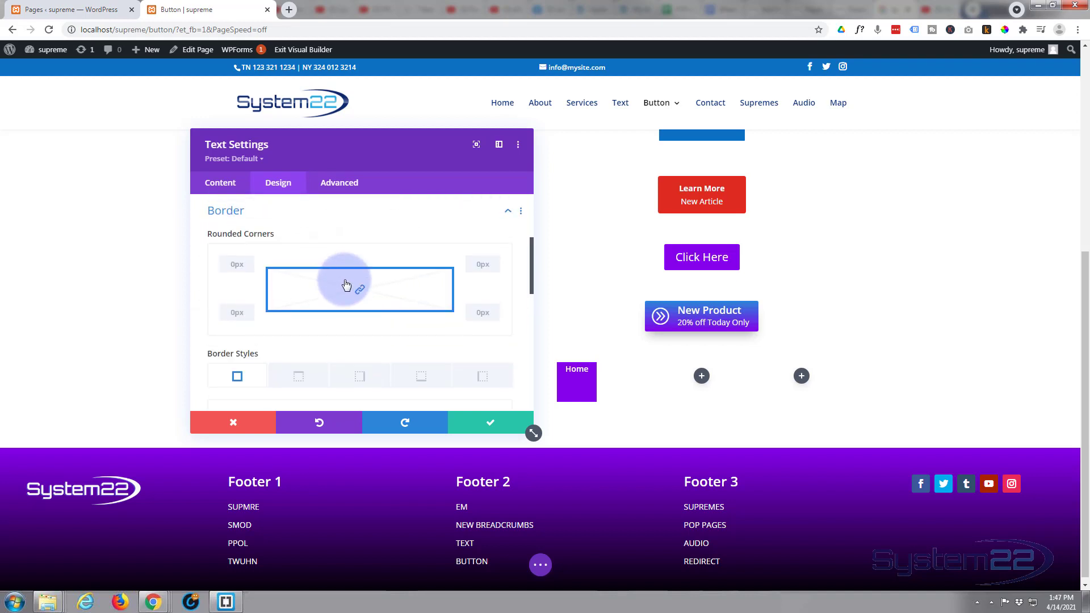
pyautogui.click(234, 264)
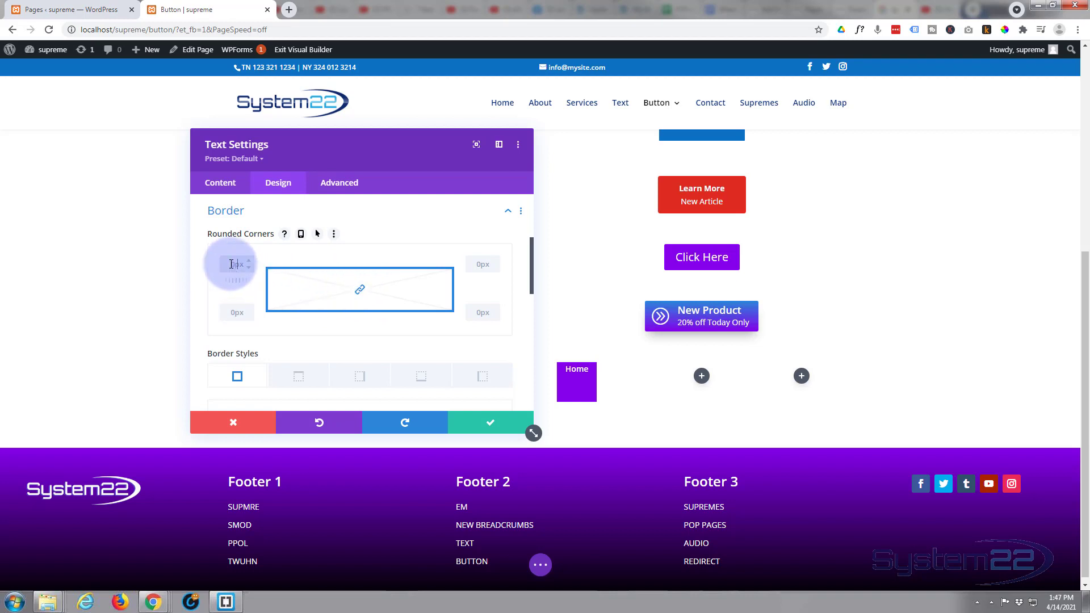
pyautogui.write('50')
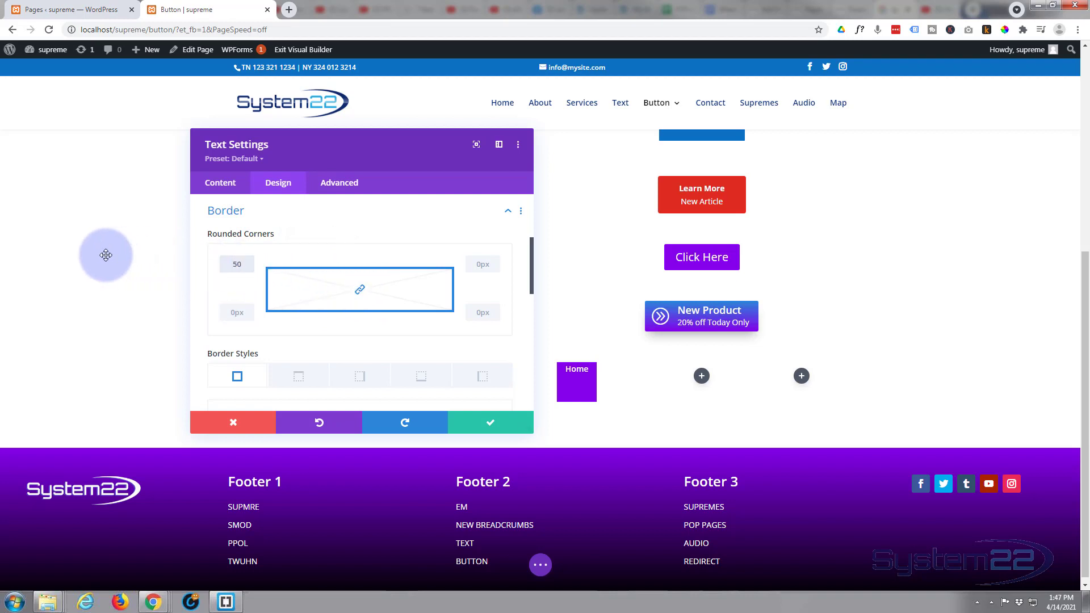
pyautogui.write('px%')
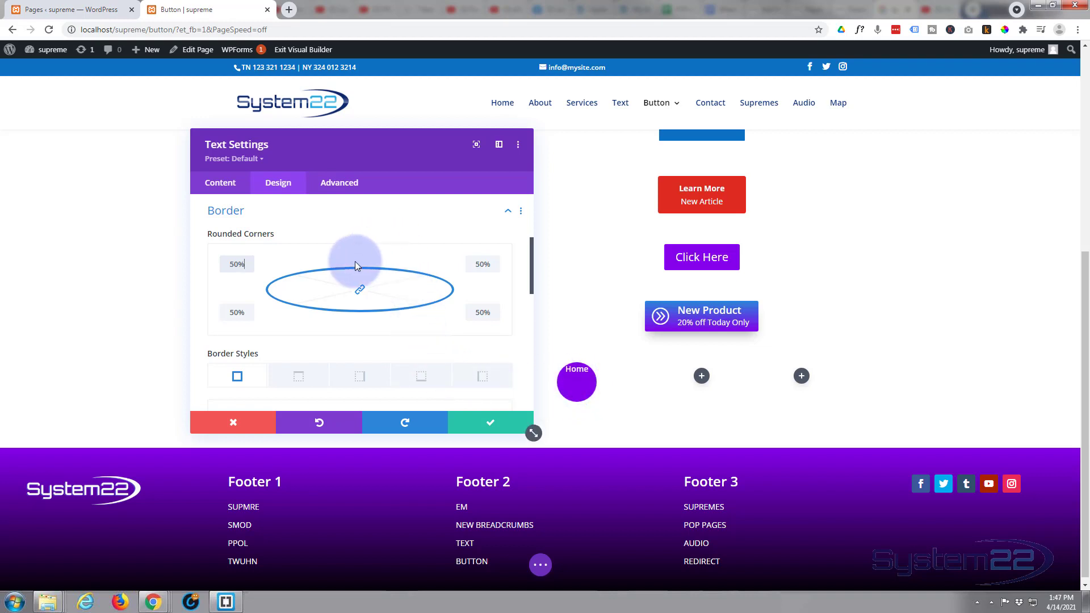
# Set the Home text module's top padding to 21px to centre the label vertically in the circle
pyautogui.scroll(1, 354, 274)
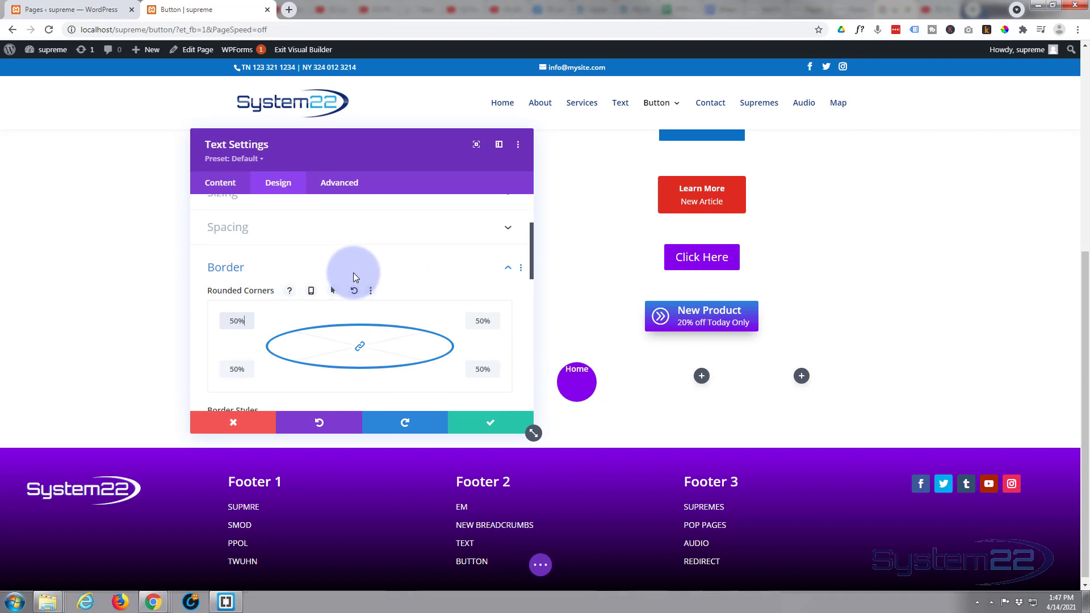
pyautogui.scroll(1, 356, 278)
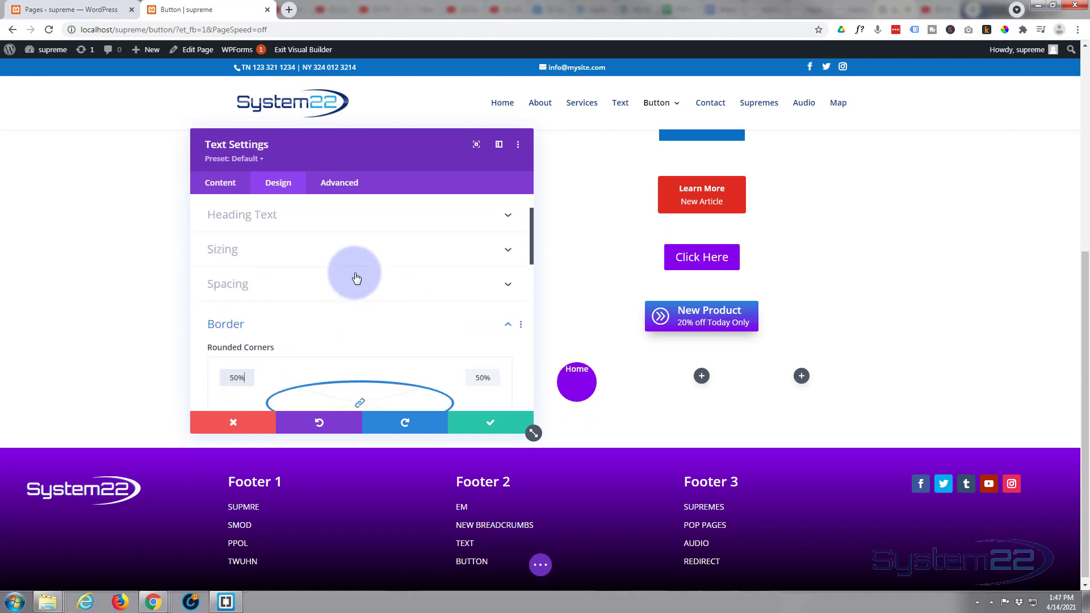
pyautogui.click(305, 292)
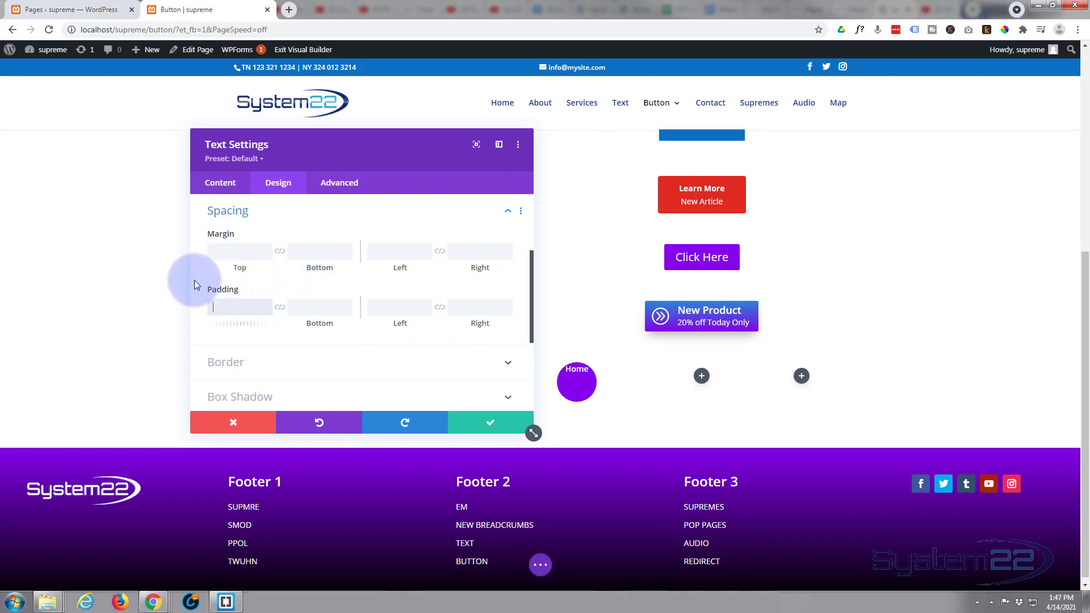
pyautogui.write('10')
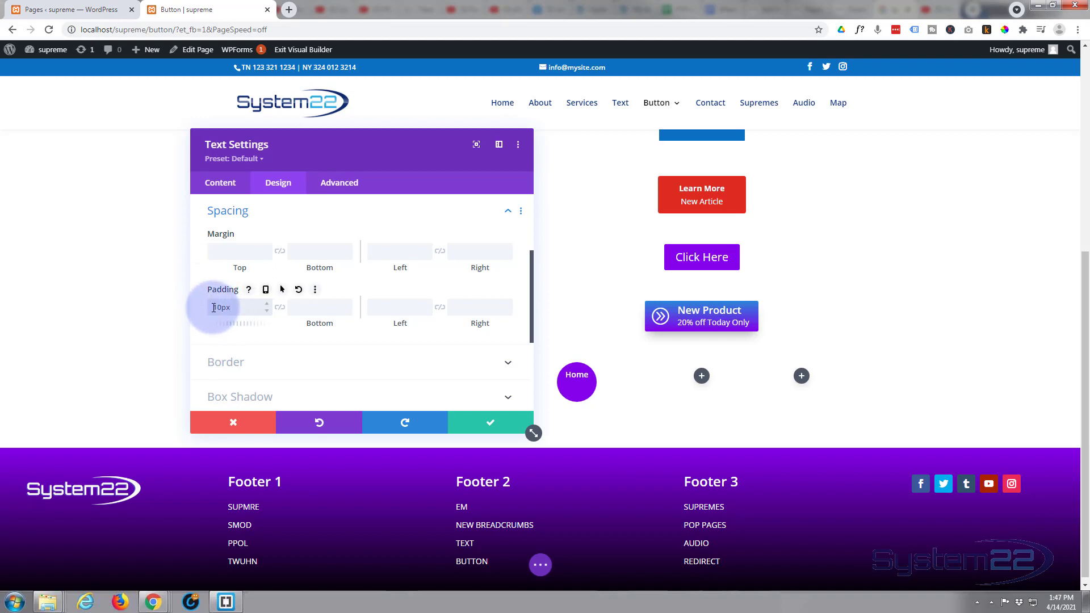
pyautogui.moveTo(214, 307); pyautogui.dragTo(217, 308)
pyautogui.write('2')
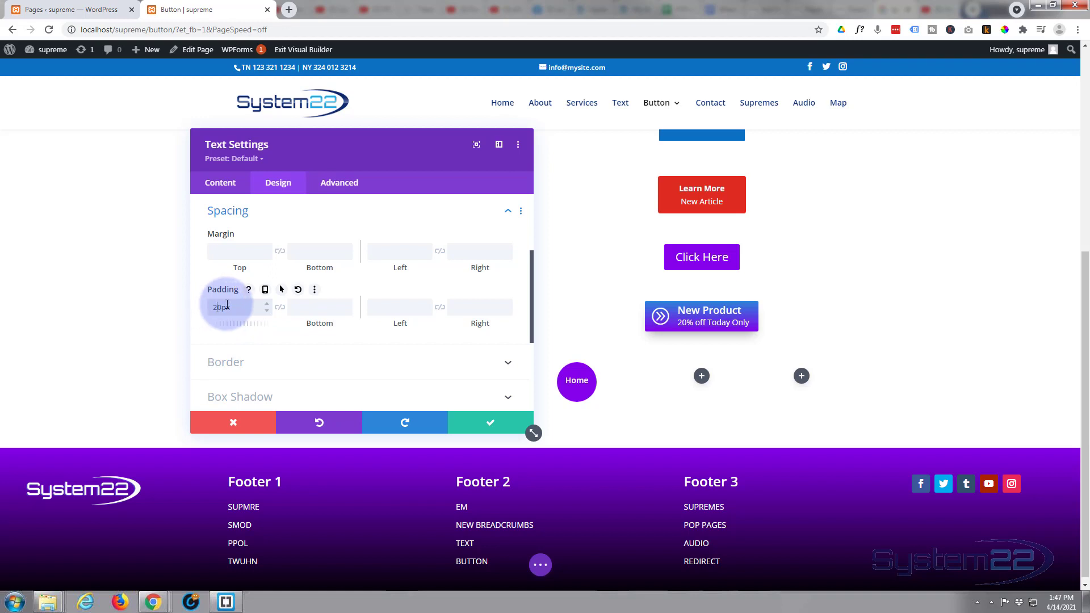
pyautogui.press('Up')
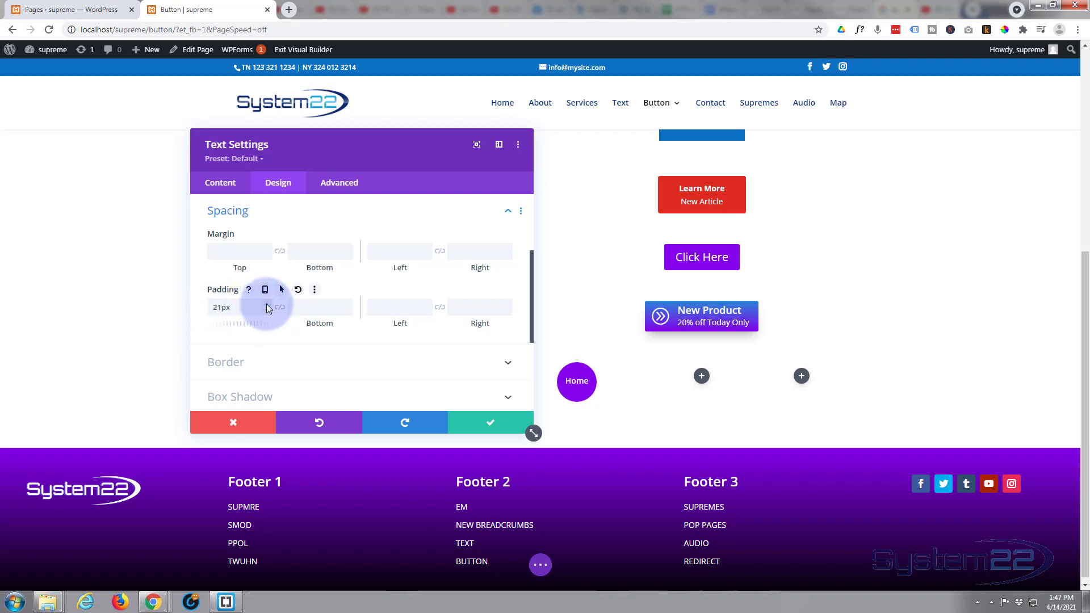
pyautogui.click(265, 312)
pyautogui.click(267, 304)
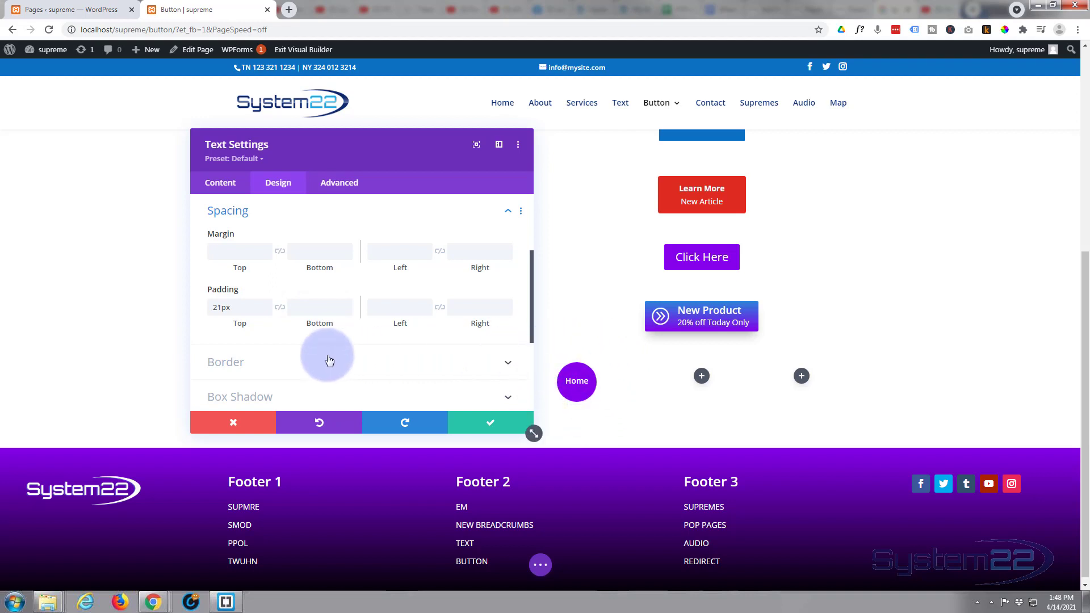
# Set the Home text module's module alignment to centre within its column
pyautogui.scroll(3, 328, 365)
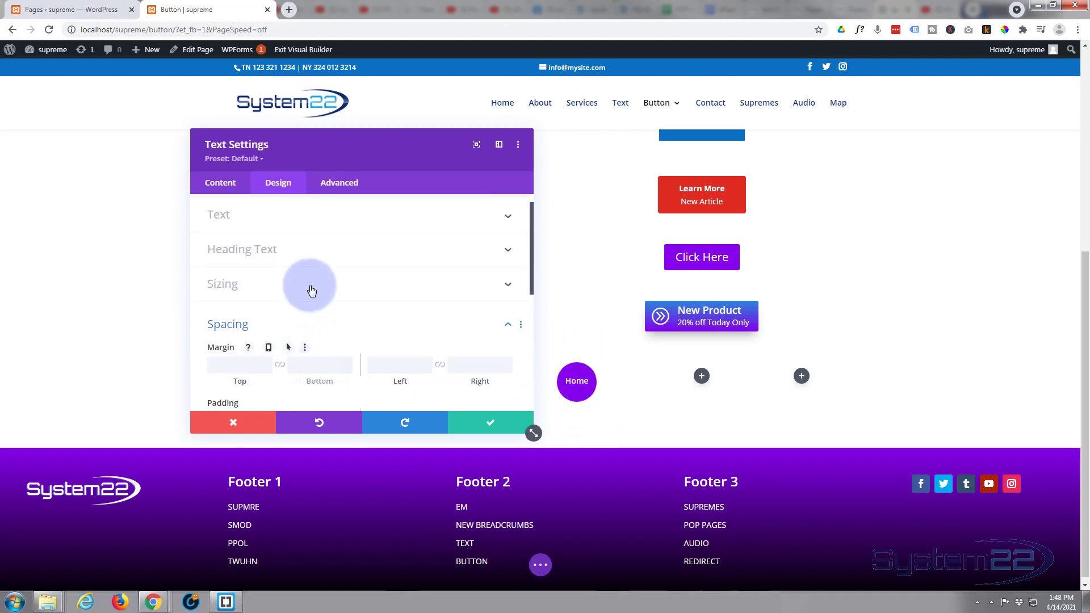
pyautogui.click(318, 284)
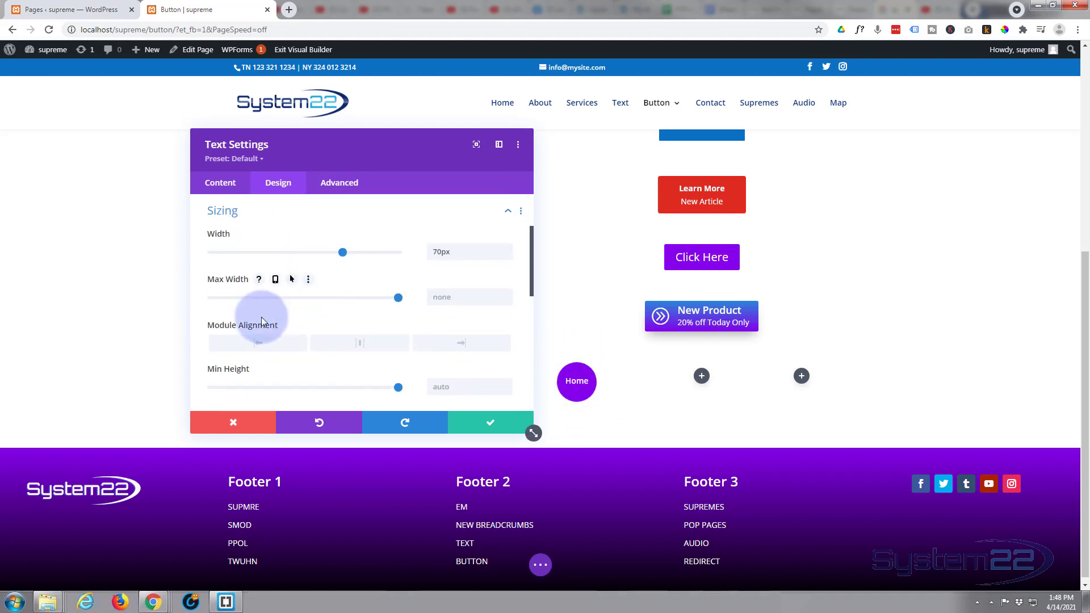
pyautogui.click(360, 344)
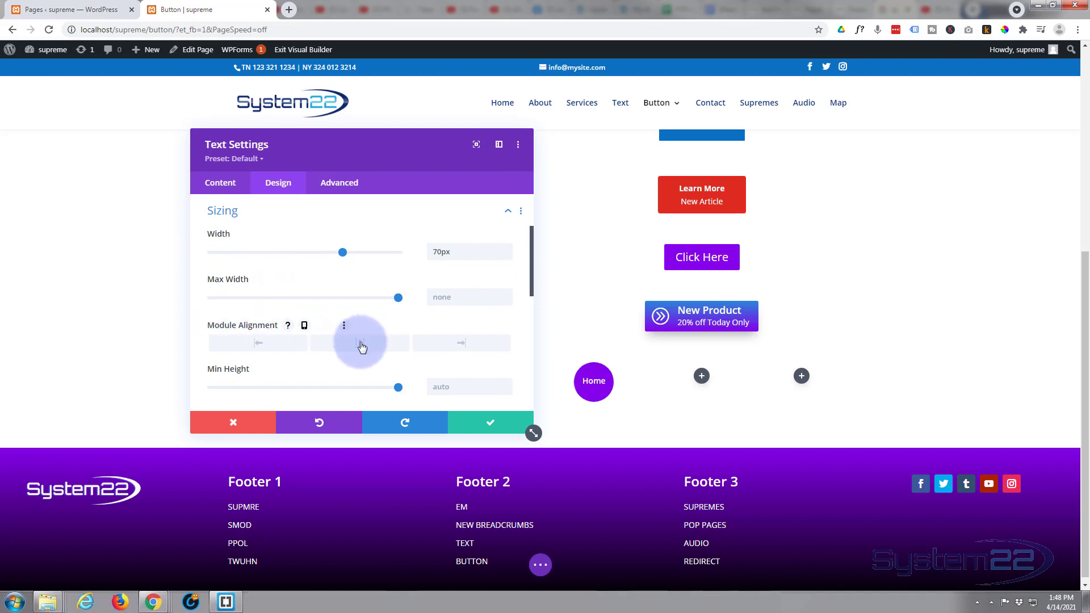
# Enable a separate hover state for the Home text module's background and set the hover colour to red
pyautogui.click(220, 184)
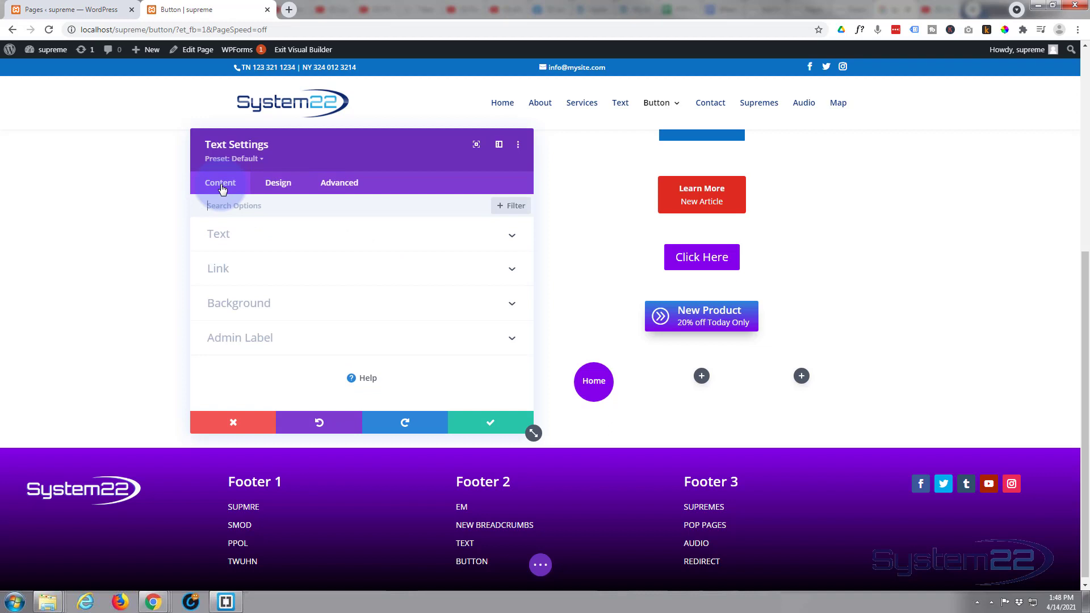
pyautogui.click(312, 305)
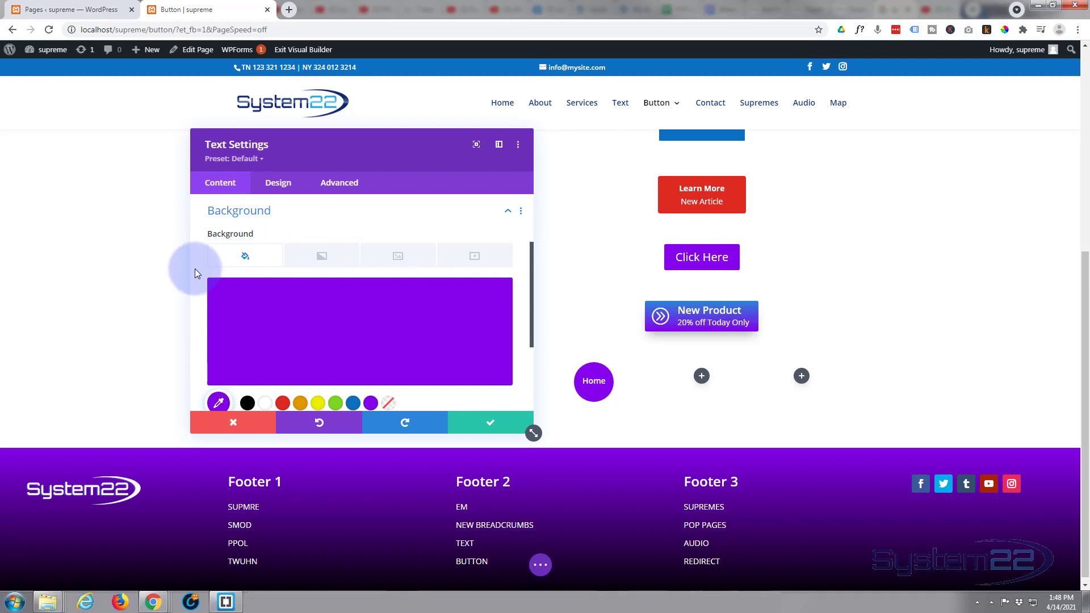
pyautogui.moveTo(229, 234)
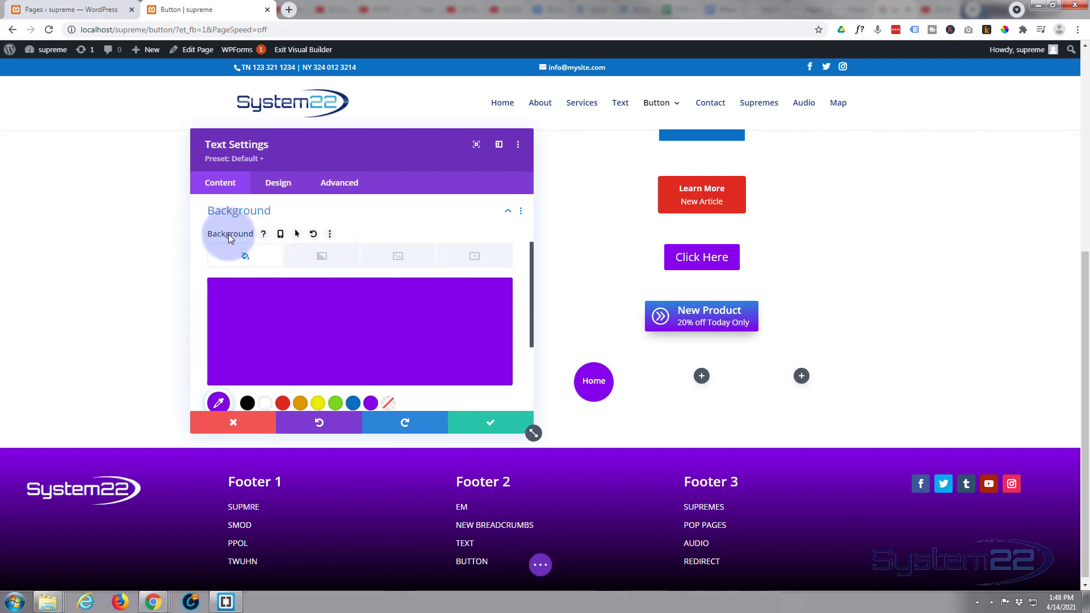
pyautogui.click(298, 235)
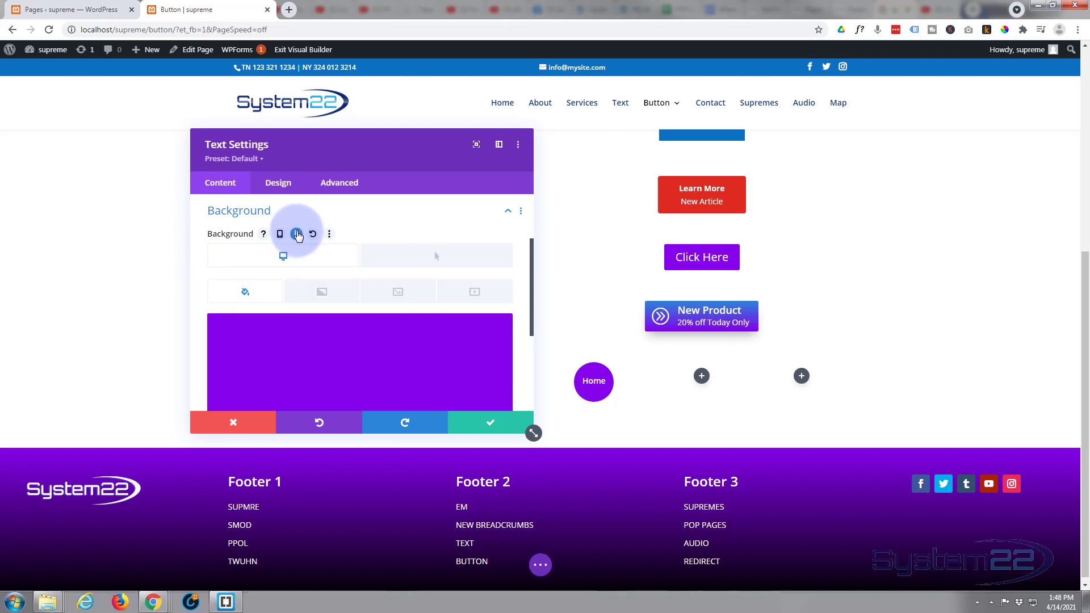
pyautogui.click(320, 262)
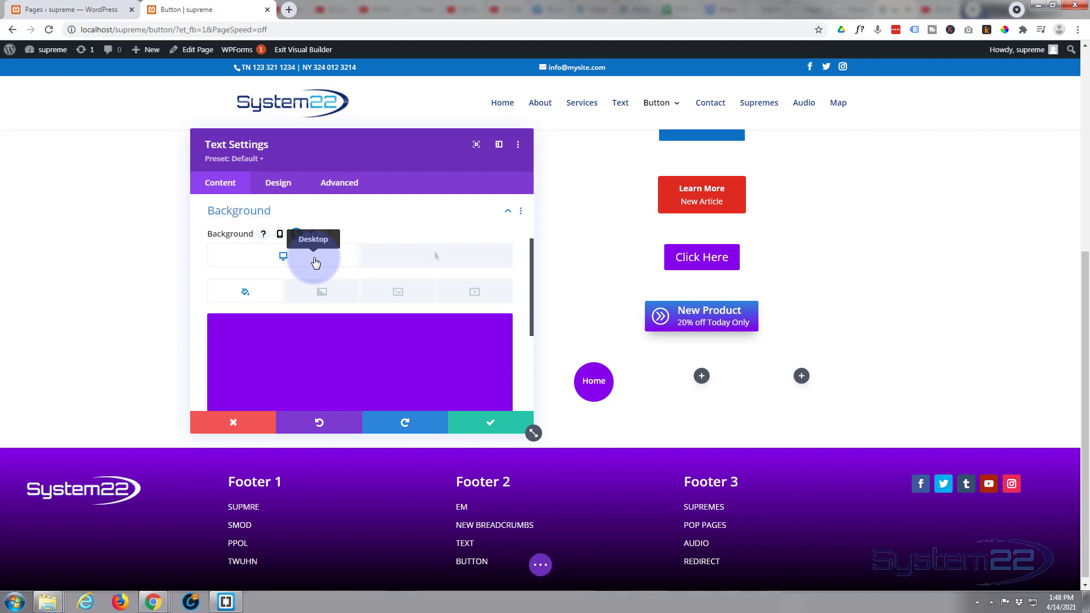
pyautogui.click(440, 261)
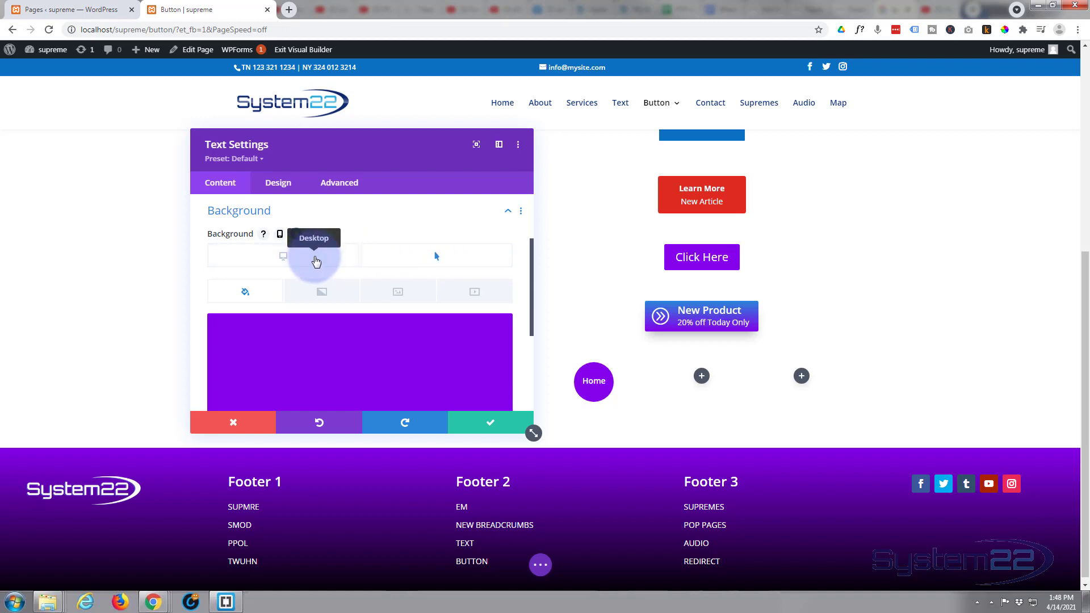
pyautogui.click(427, 261)
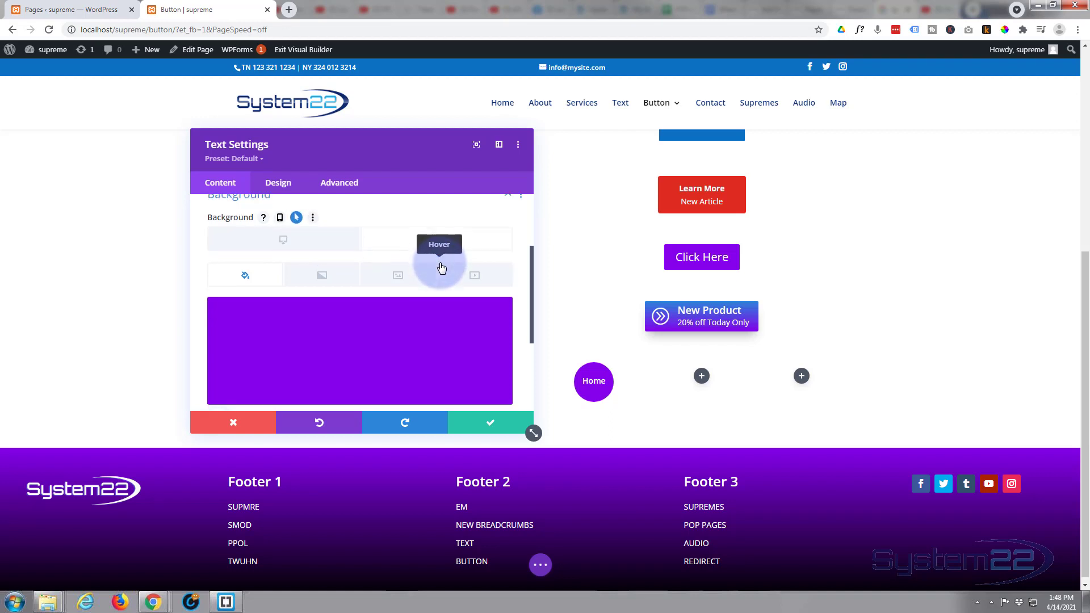
pyautogui.scroll(-2, 441, 268)
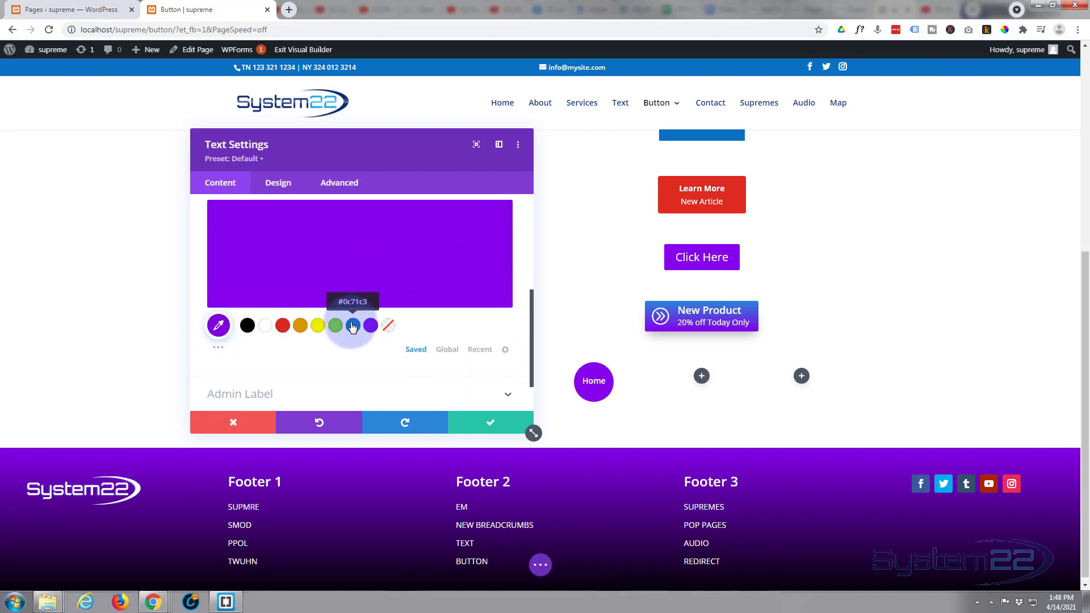
pyautogui.click(282, 328)
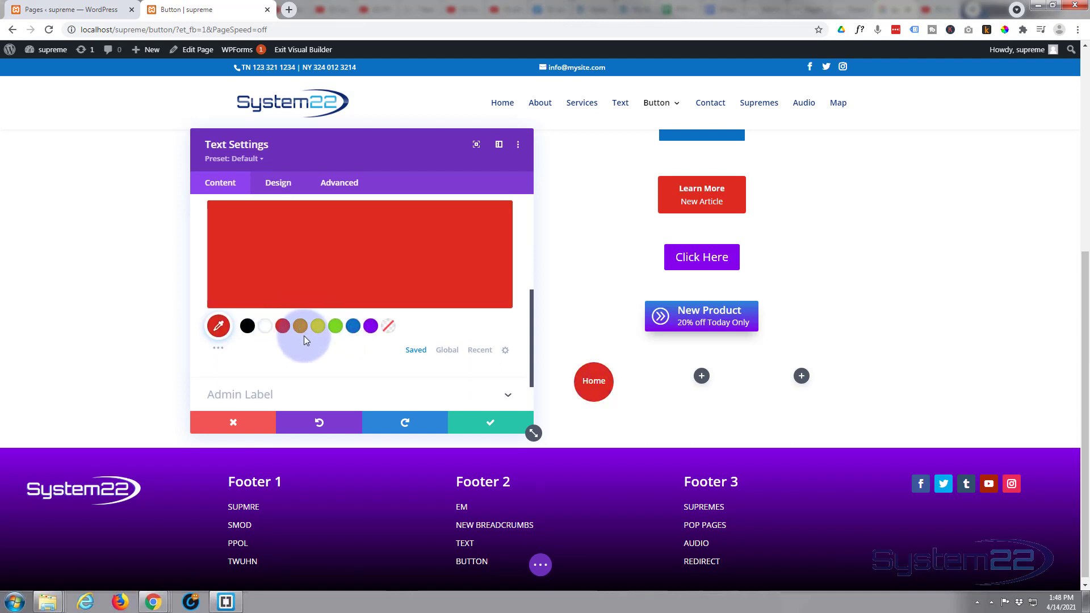
pyautogui.scroll(1, 304, 335)
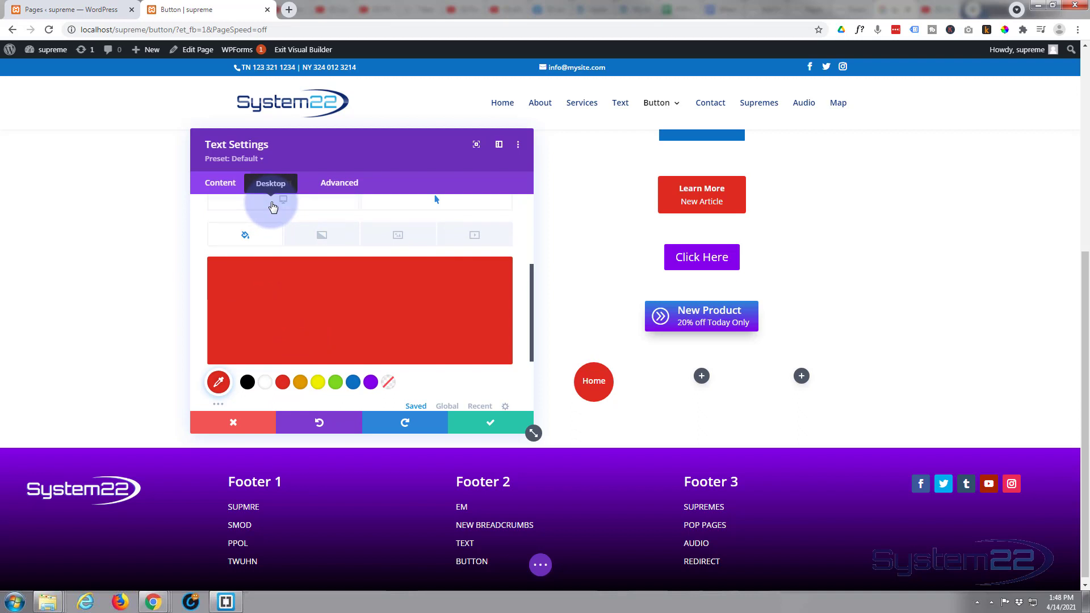
pyautogui.click(272, 204)
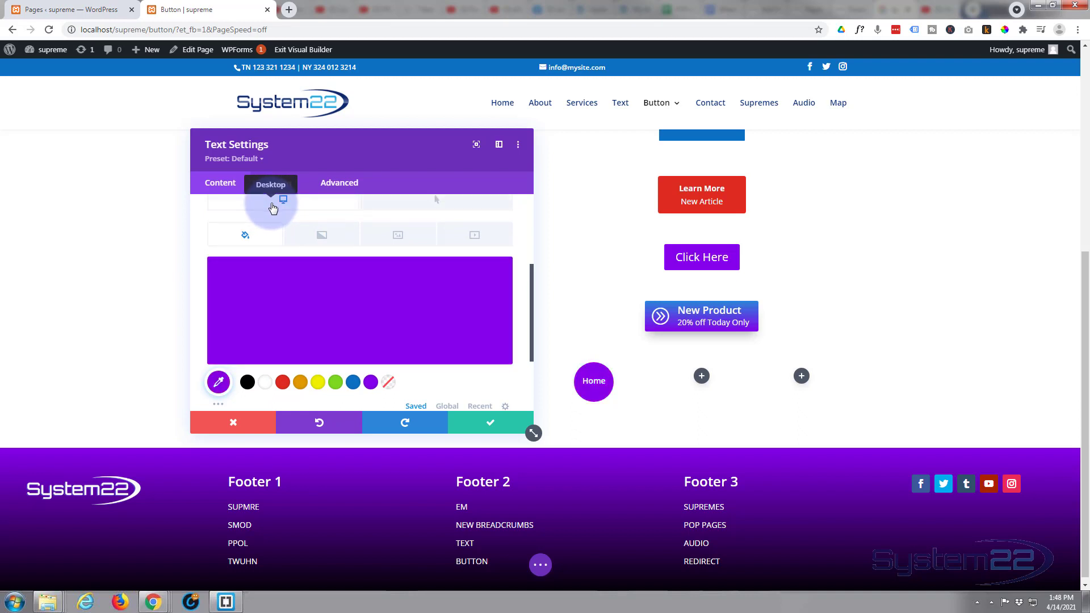
# Set the Home module's transition duration to 750ms and its speed curve to Ease-In-Out, and save the module settings
pyautogui.click(354, 188)
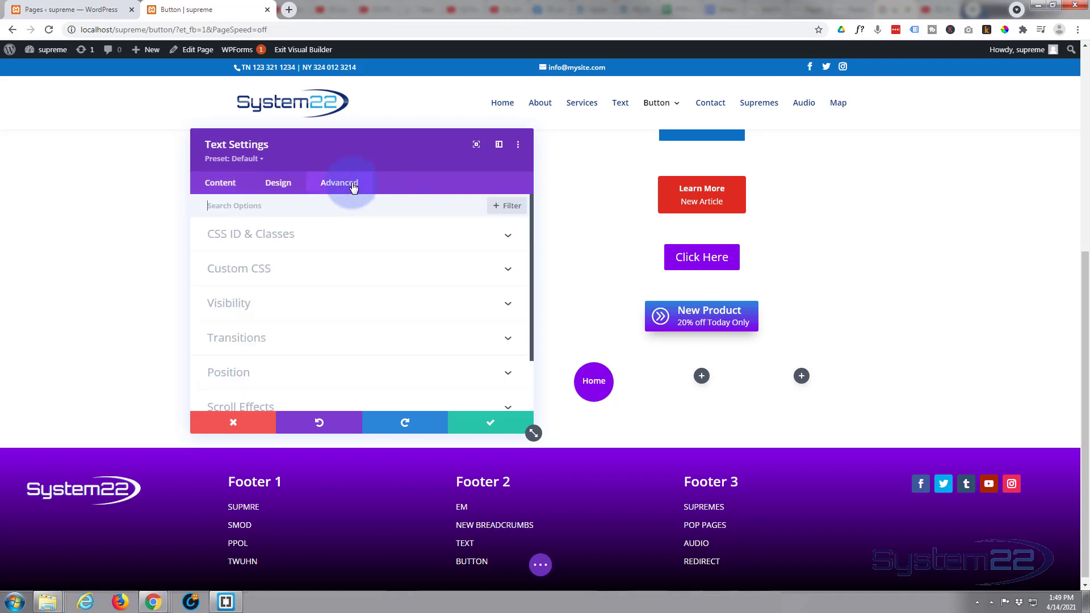
pyautogui.click(312, 337)
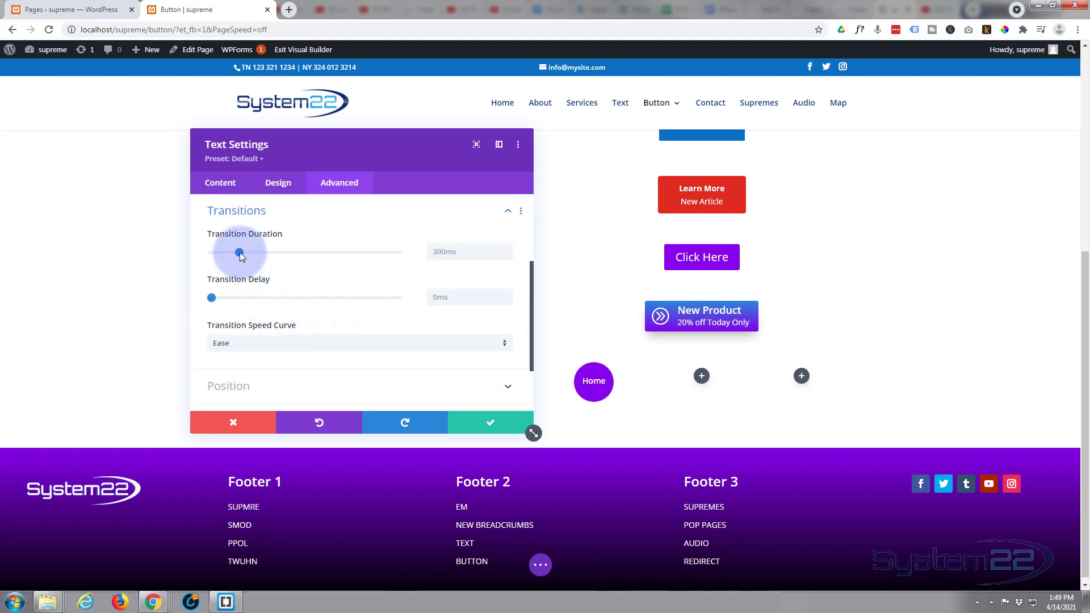
pyautogui.moveTo(242, 252); pyautogui.dragTo(277, 254)
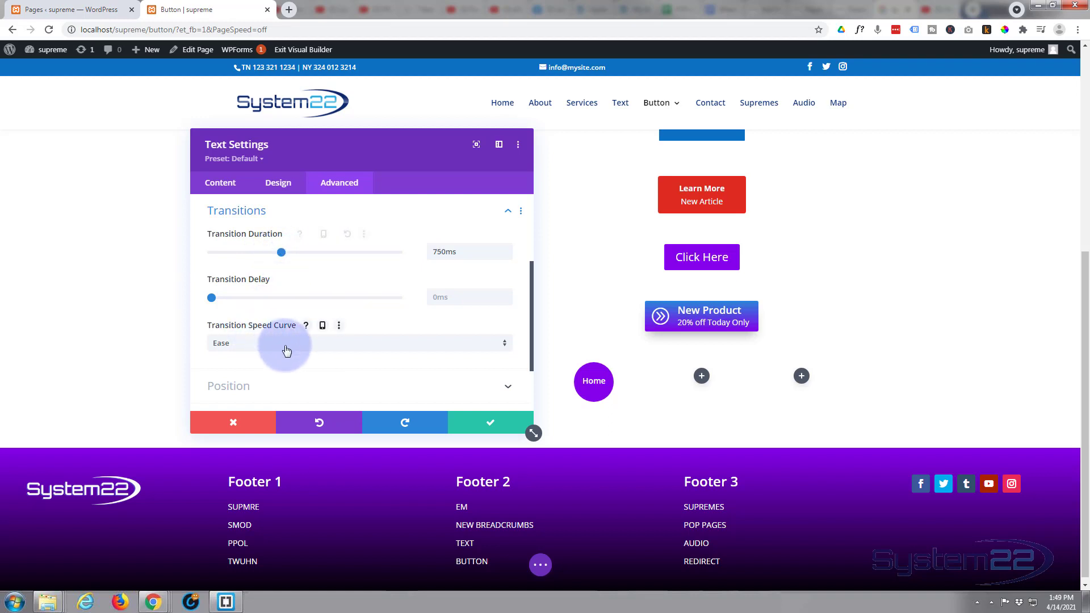
pyautogui.click(335, 348)
pyautogui.click(291, 362)
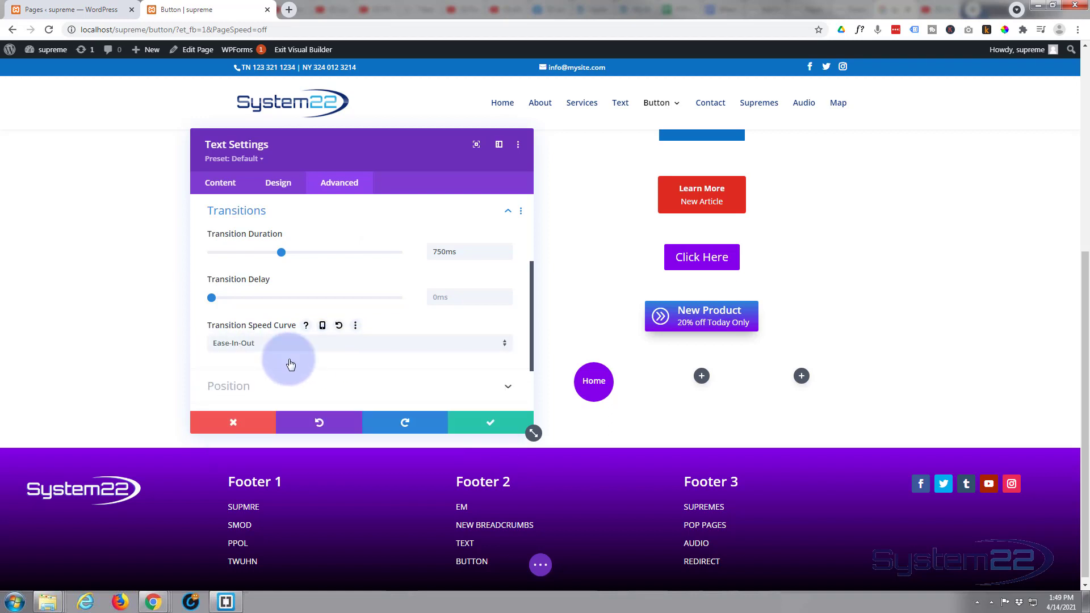
pyautogui.click(503, 427)
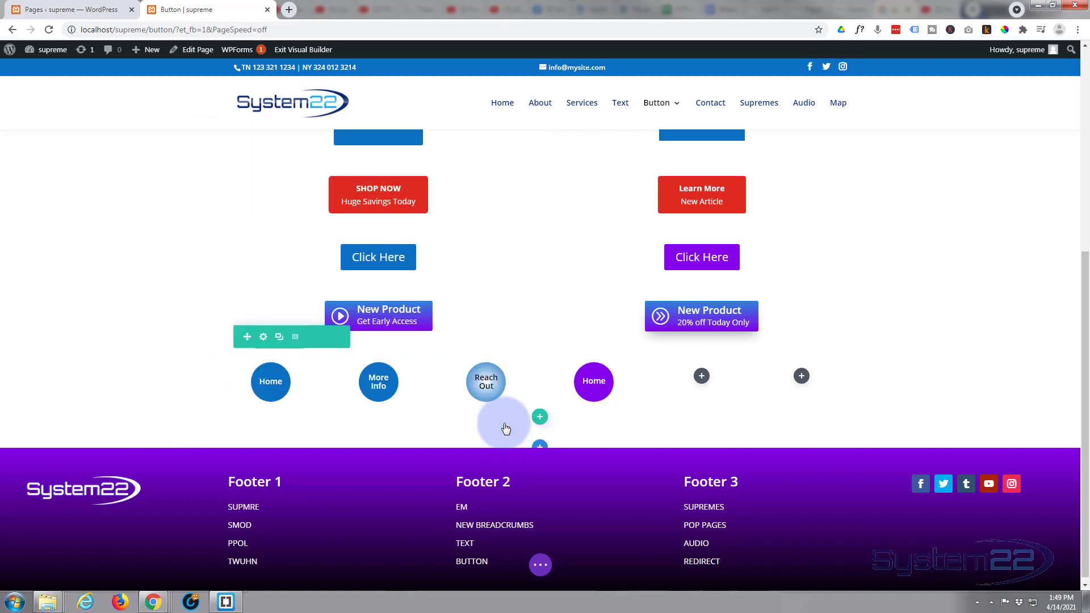
# Save the page and exit the Visual Builder to check the round buttons on the live page
pyautogui.click(541, 564)
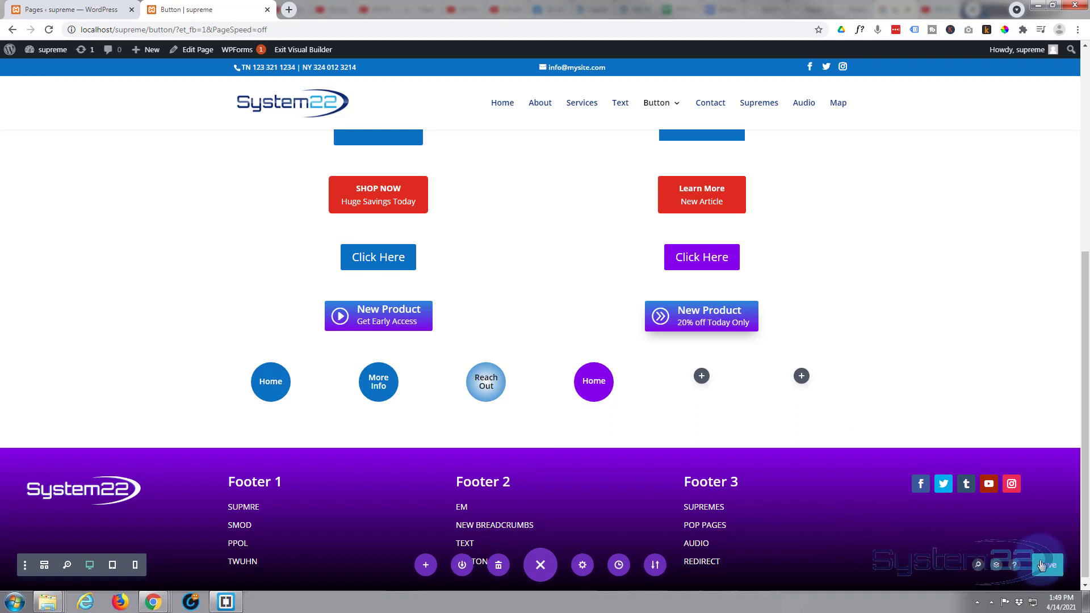
pyautogui.click(1062, 566)
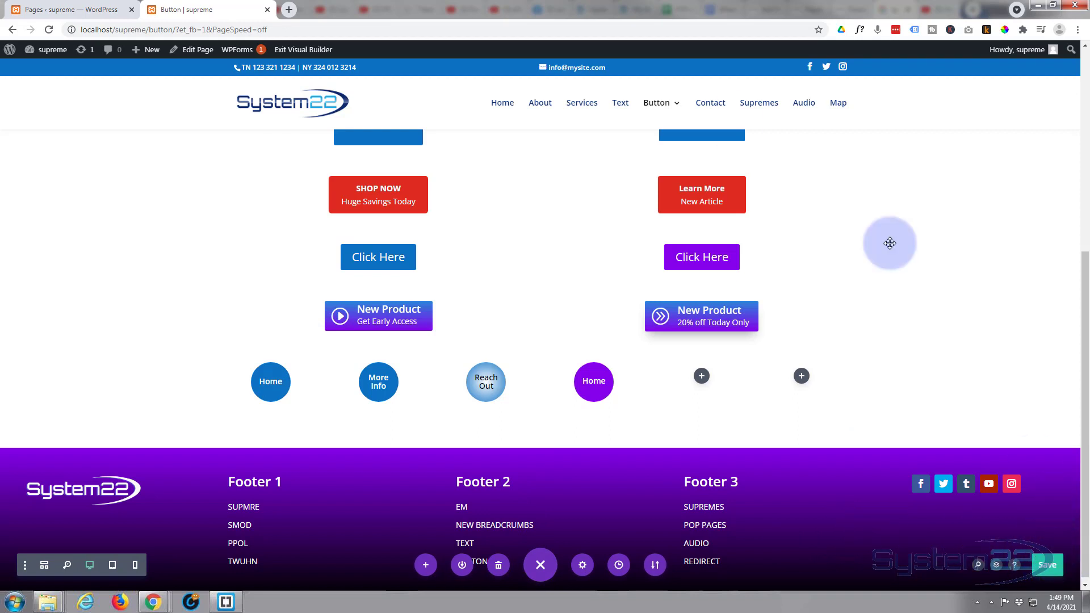
pyautogui.click(289, 53)
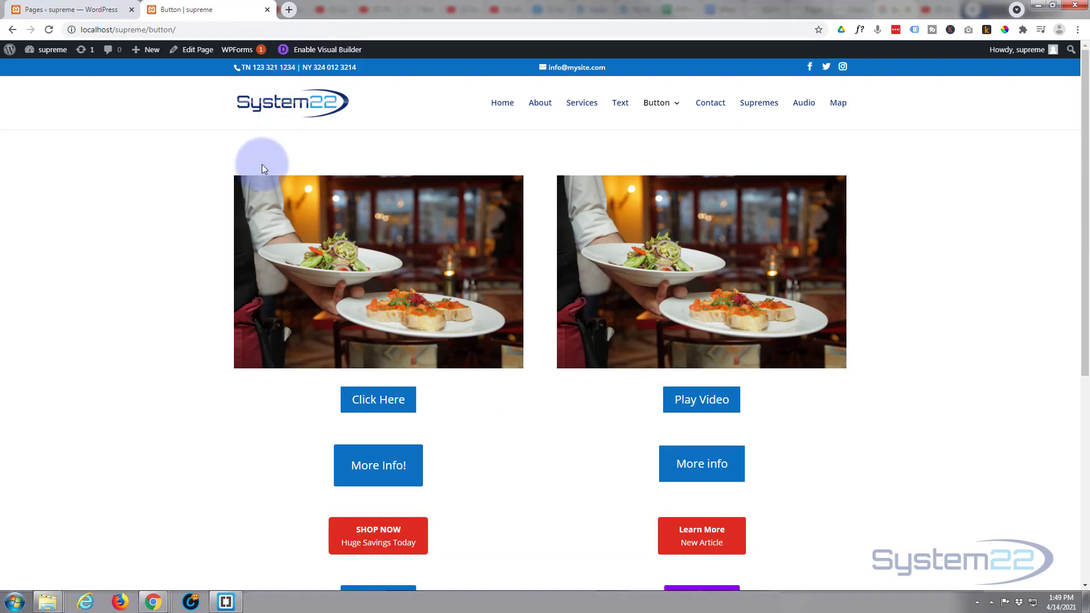
pyautogui.scroll(-6, 264, 163)
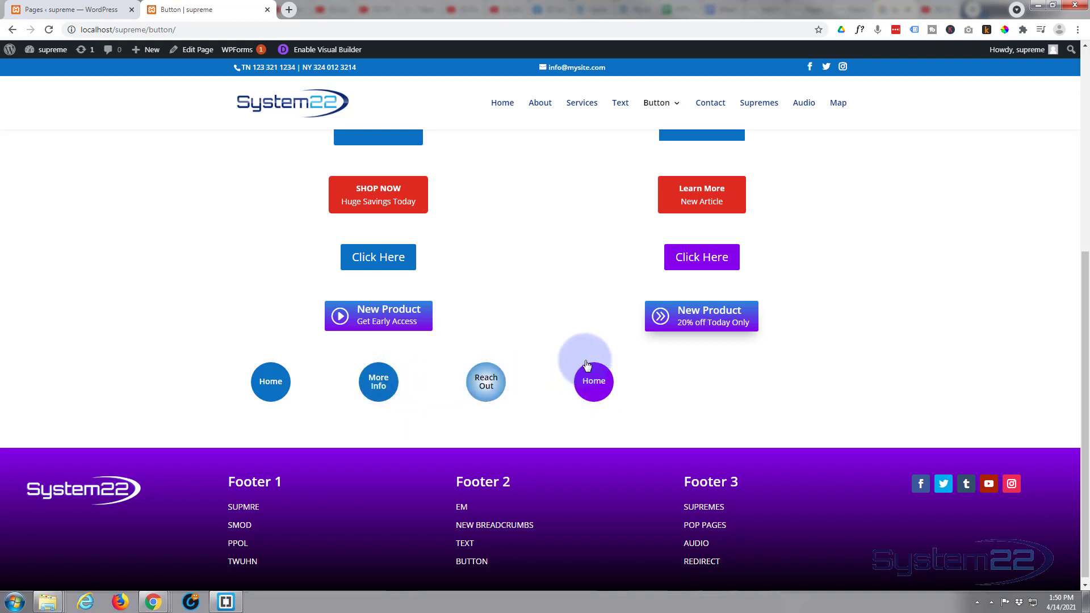
# Re-enable the Visual Builder, duplicate the purple Home module and move the copy into the row's fifth column
pyautogui.click(322, 53)
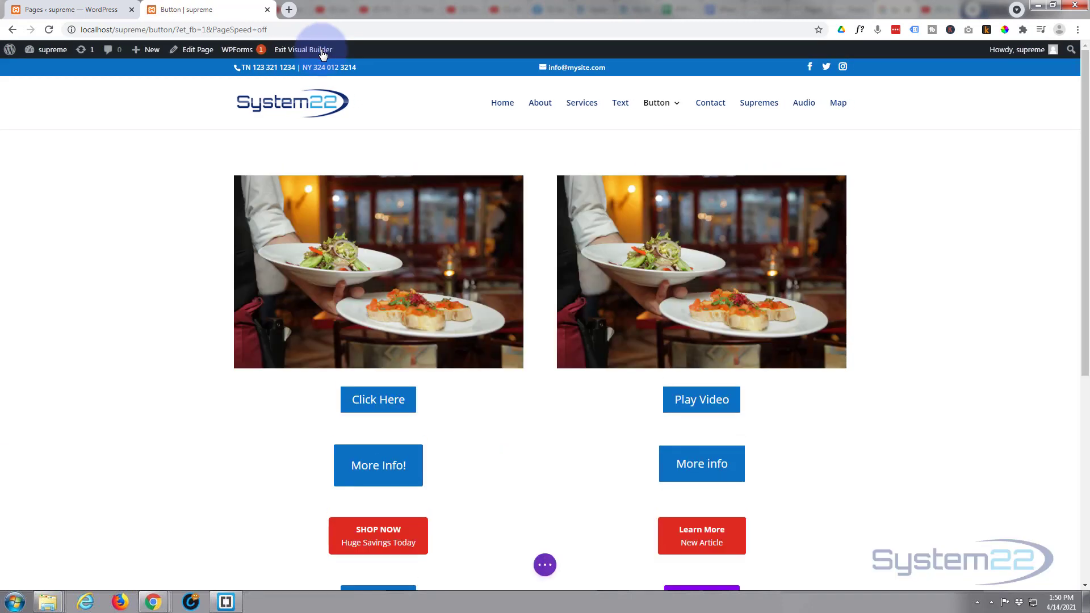
pyautogui.scroll(-5, 329, 101)
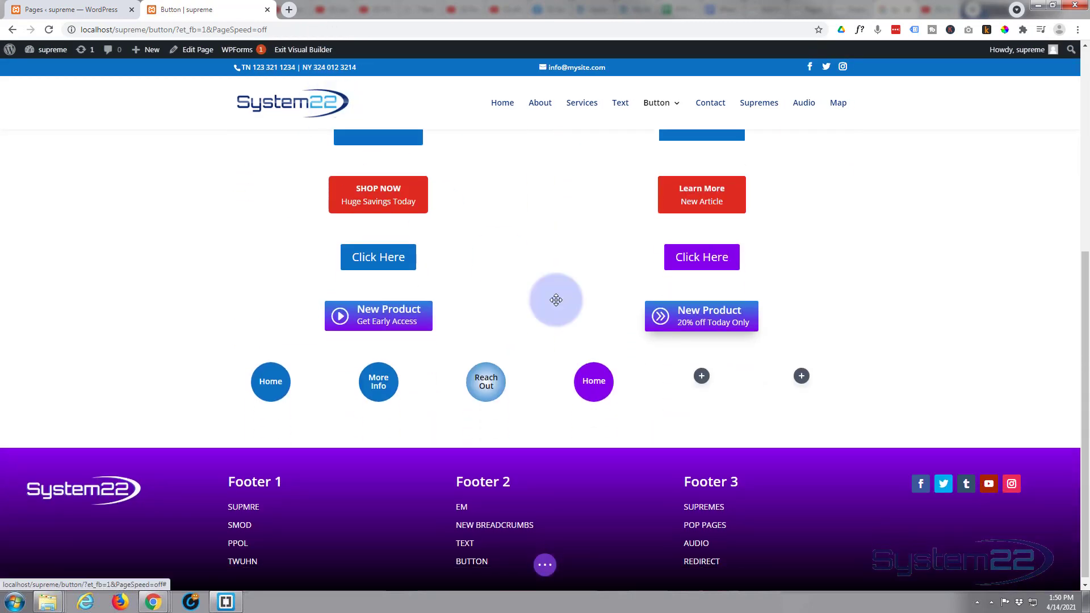
pyautogui.moveTo(585, 376)
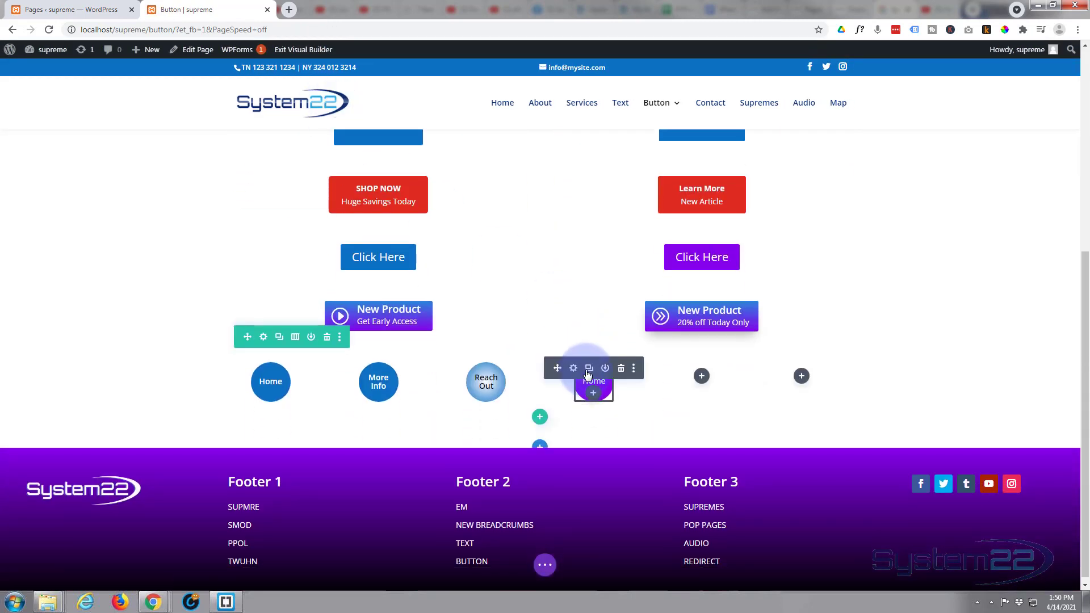
pyautogui.click(589, 369)
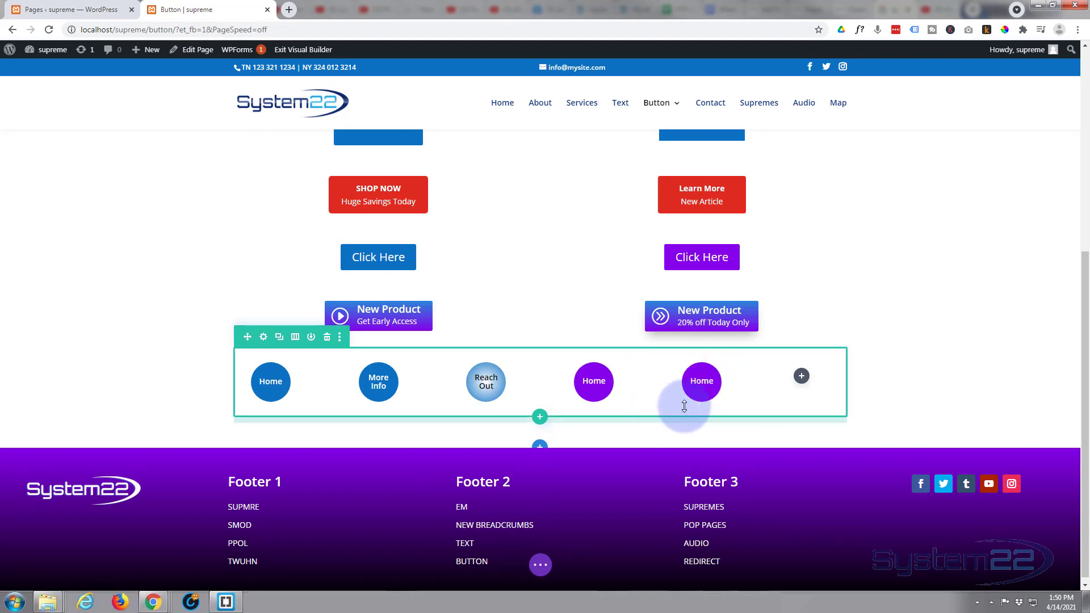
# Replace the duplicated module's text with "More" and "Info" on two separate lines
pyautogui.click(682, 368)
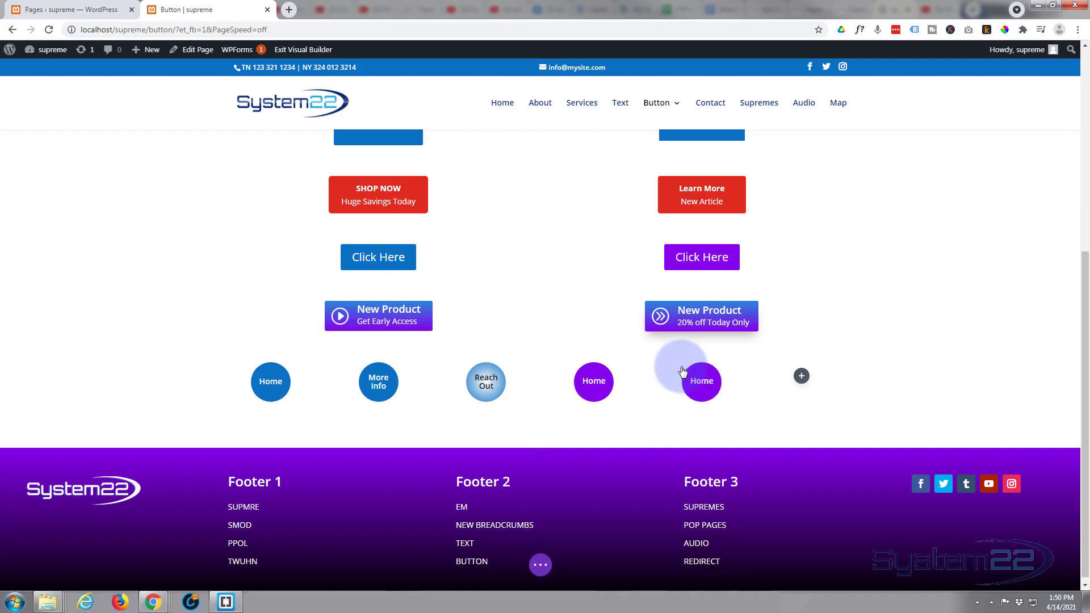
pyautogui.click(235, 340)
pyautogui.moveTo(242, 340); pyautogui.dragTo(198, 336)
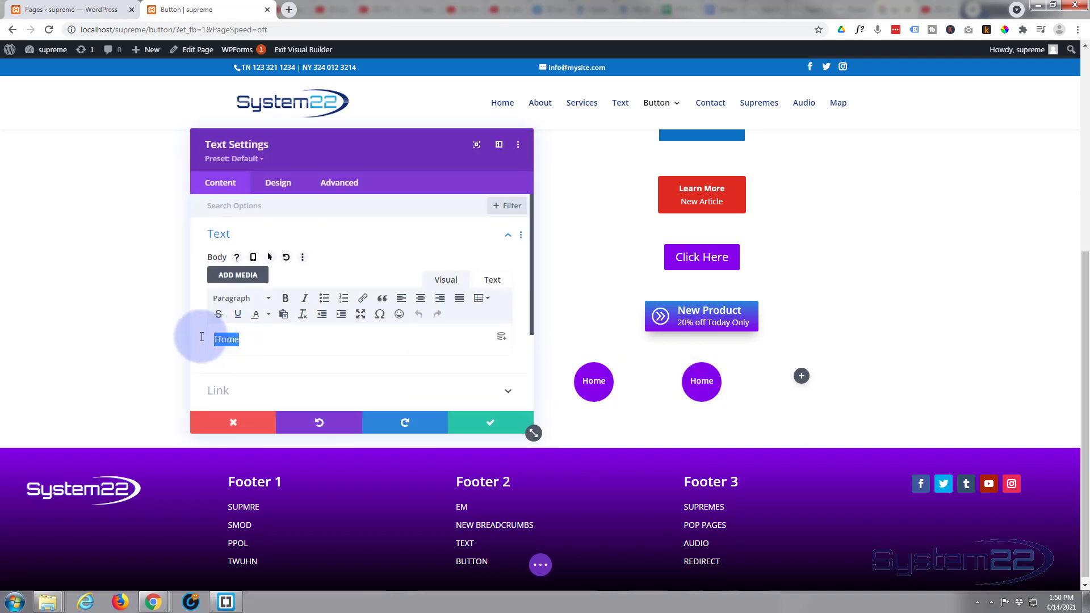
pyautogui.write('More')
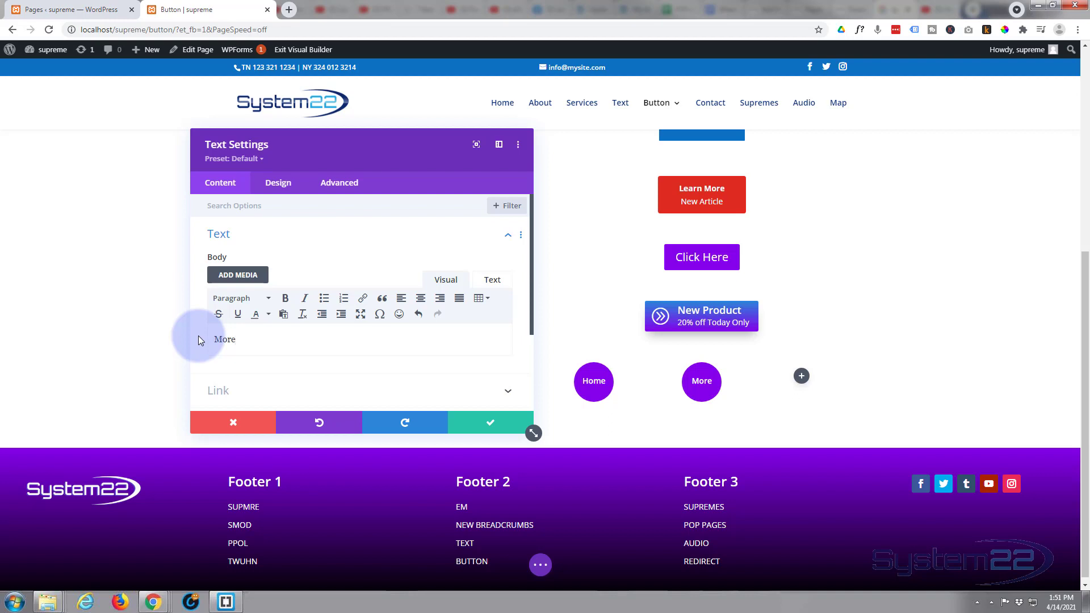
pyautogui.press('Return')
pyautogui.write('Info')
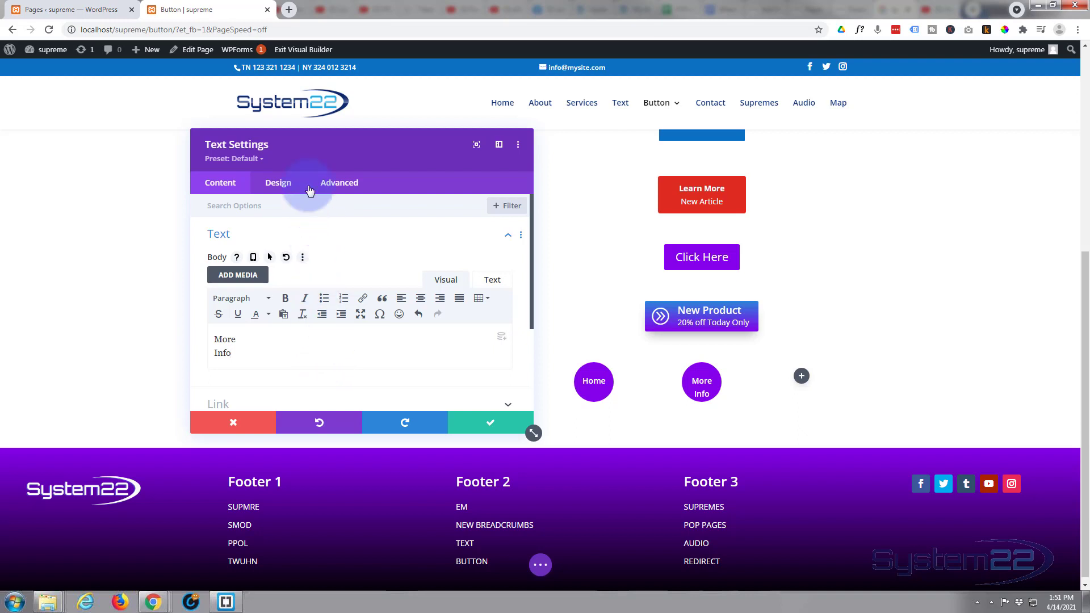
# Reduce the text line height of the purple More Info module to 1.1em in its text design settings
pyautogui.click(279, 184)
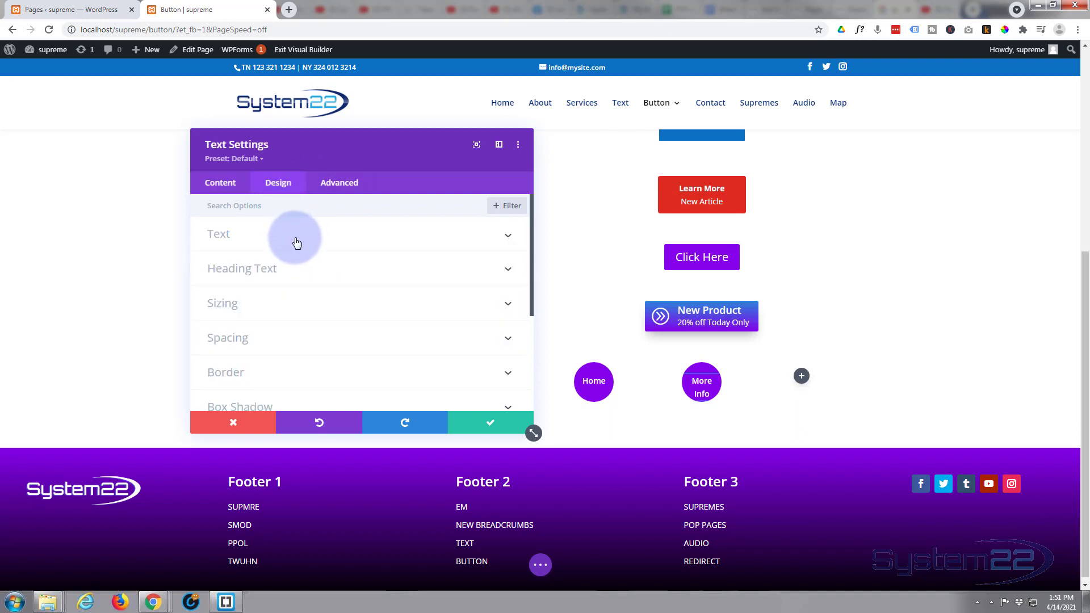
pyautogui.click(295, 238)
pyautogui.scroll(-4, 320, 246)
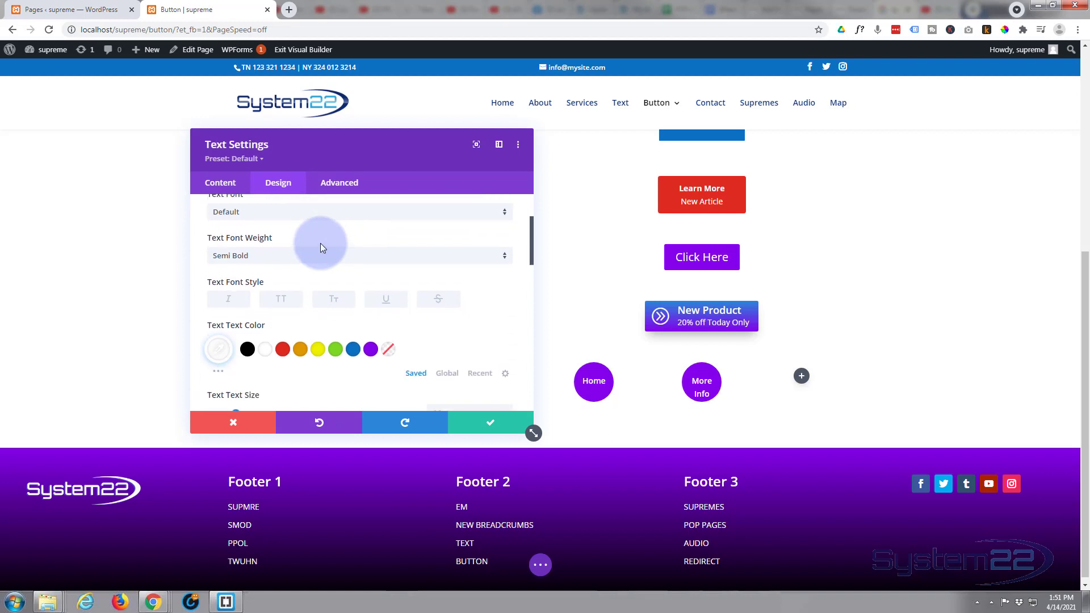
pyautogui.scroll(-1, 320, 243)
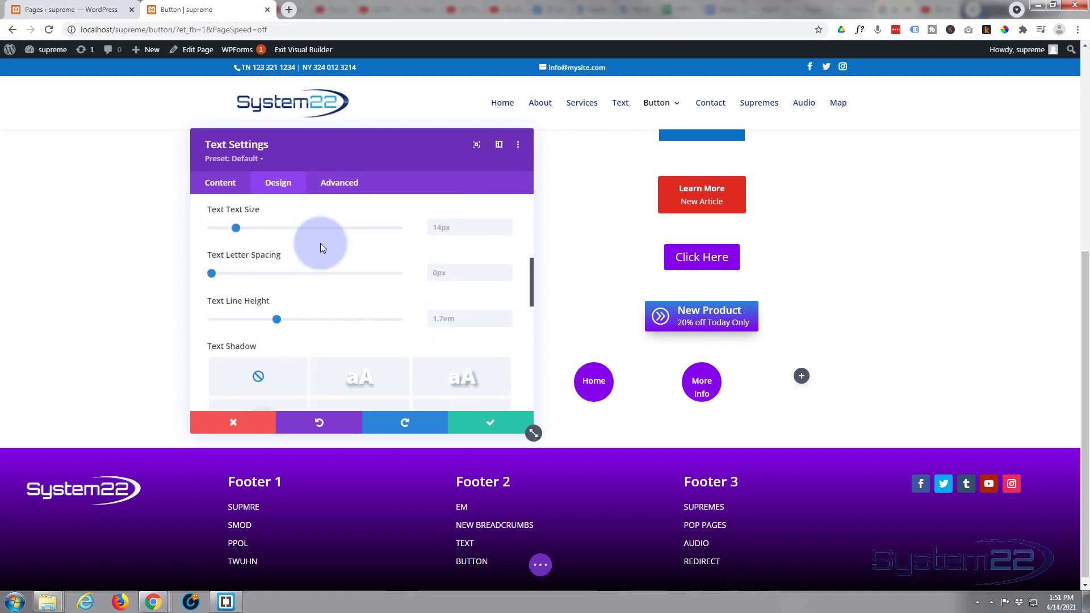
pyautogui.moveTo(279, 325); pyautogui.dragTo(257, 320)
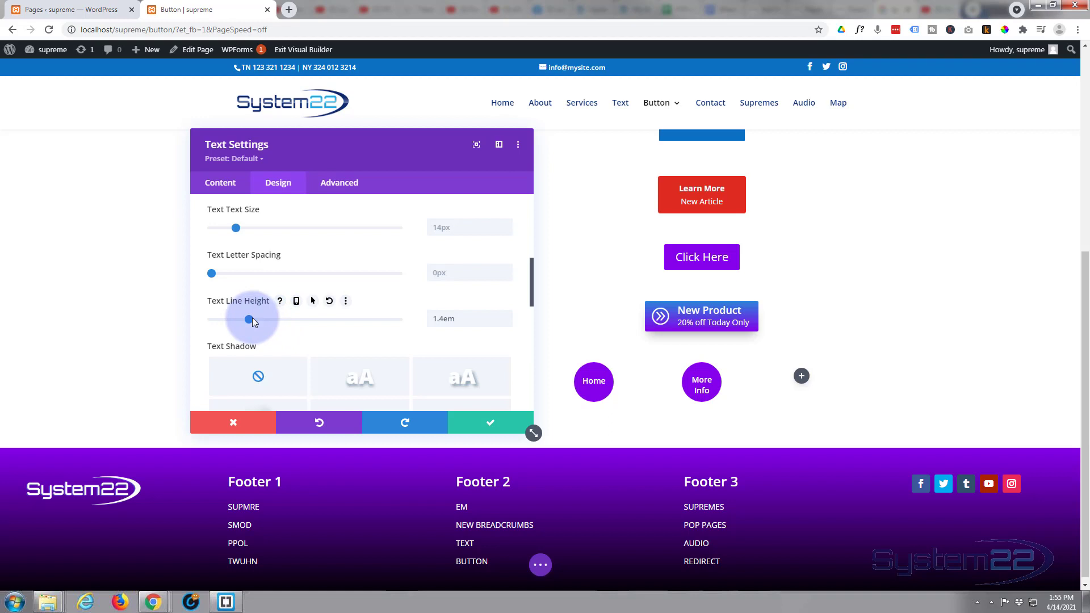
pyautogui.moveTo(246, 319); pyautogui.dragTo(227, 321)
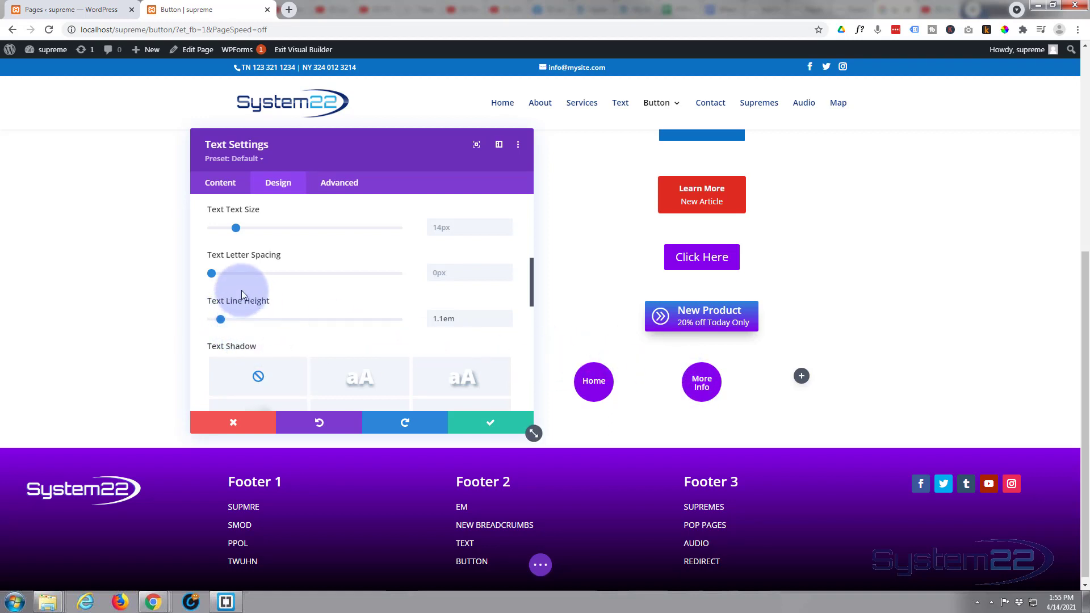
# Set the purple More Info module's top padding to 20px in its spacing settings and save the module
pyautogui.scroll(-2, 261, 267)
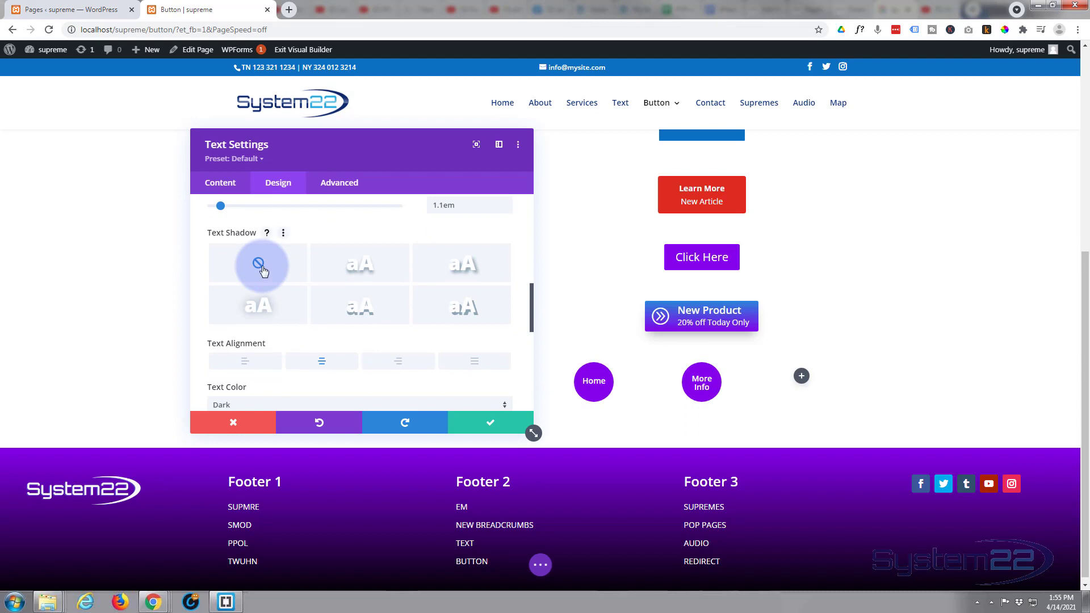
pyautogui.scroll(-2, 263, 269)
pyautogui.scroll(-1, 264, 271)
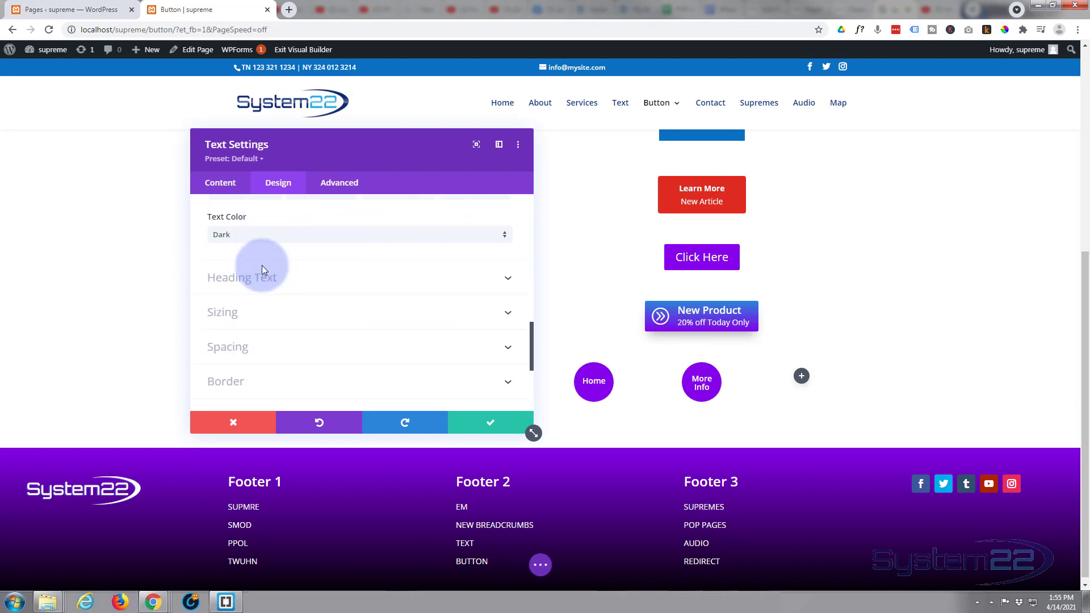
pyautogui.click(261, 345)
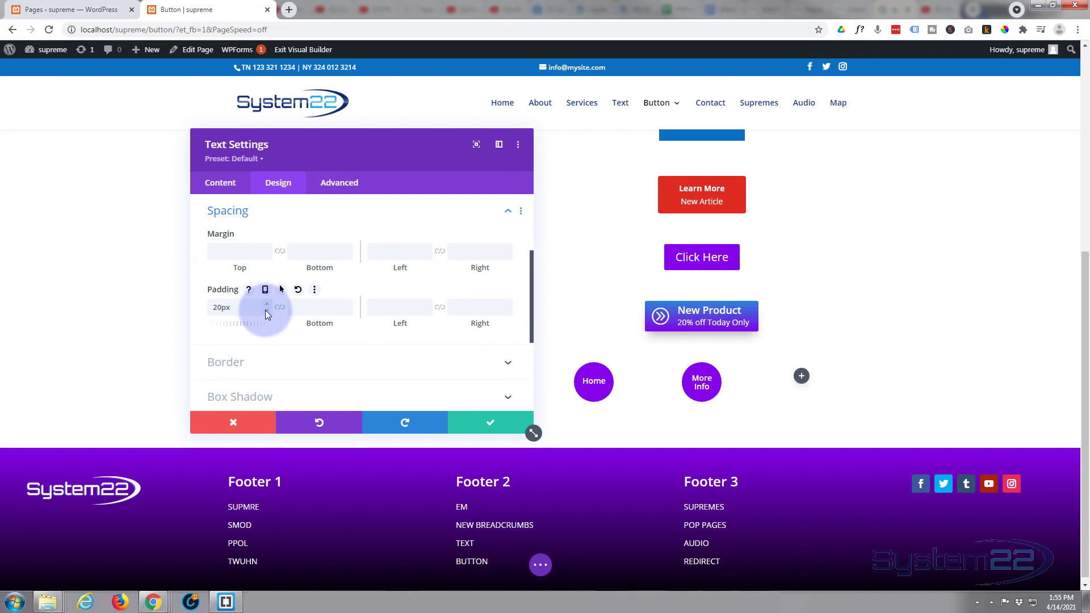
pyautogui.click(266, 311)
pyautogui.click(268, 303)
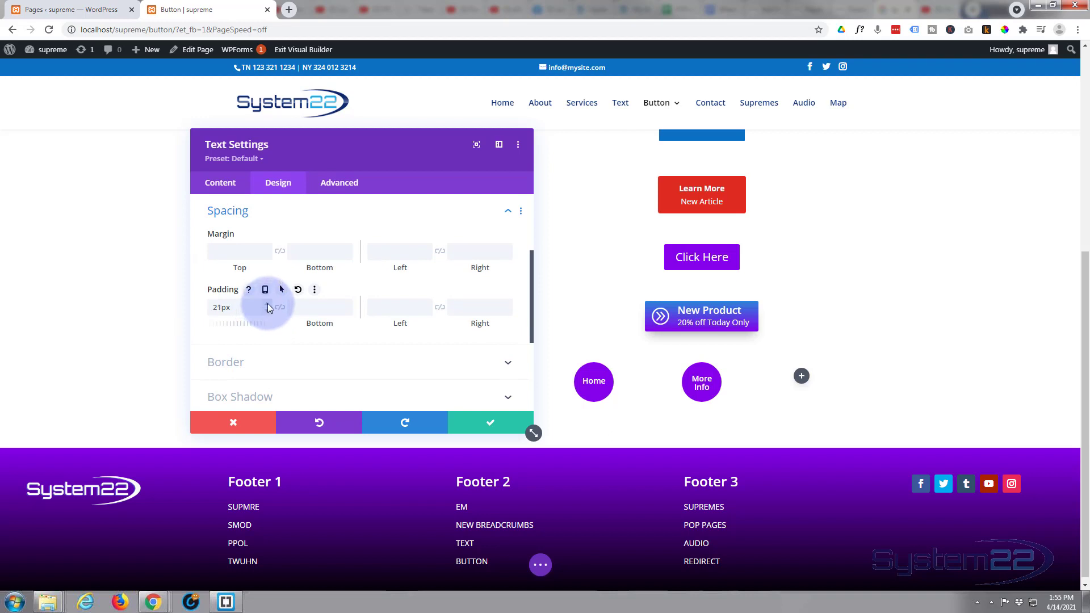
pyautogui.click(268, 311)
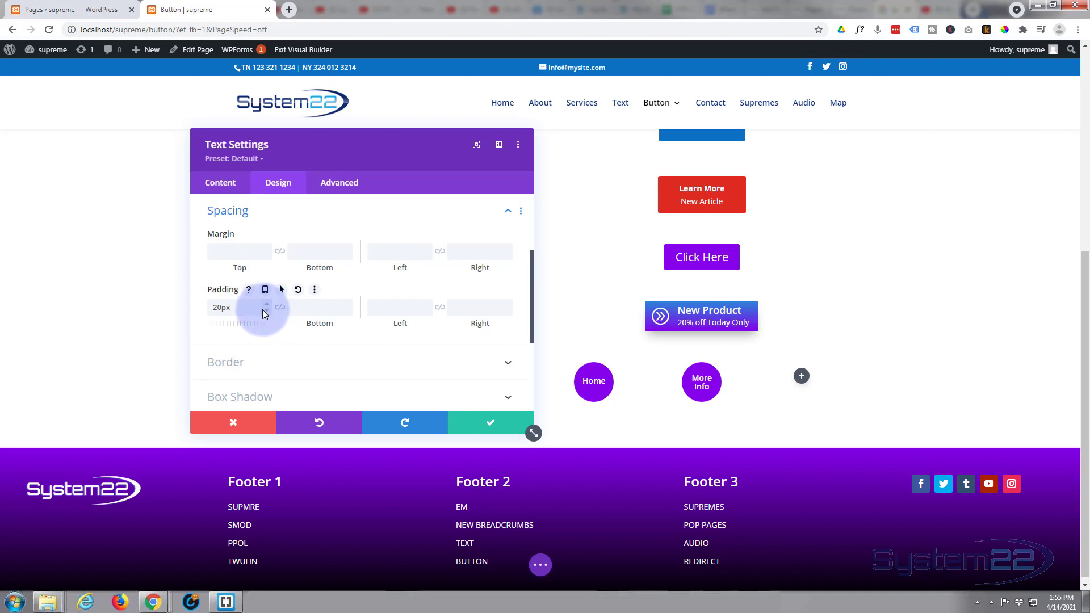
pyautogui.click(491, 423)
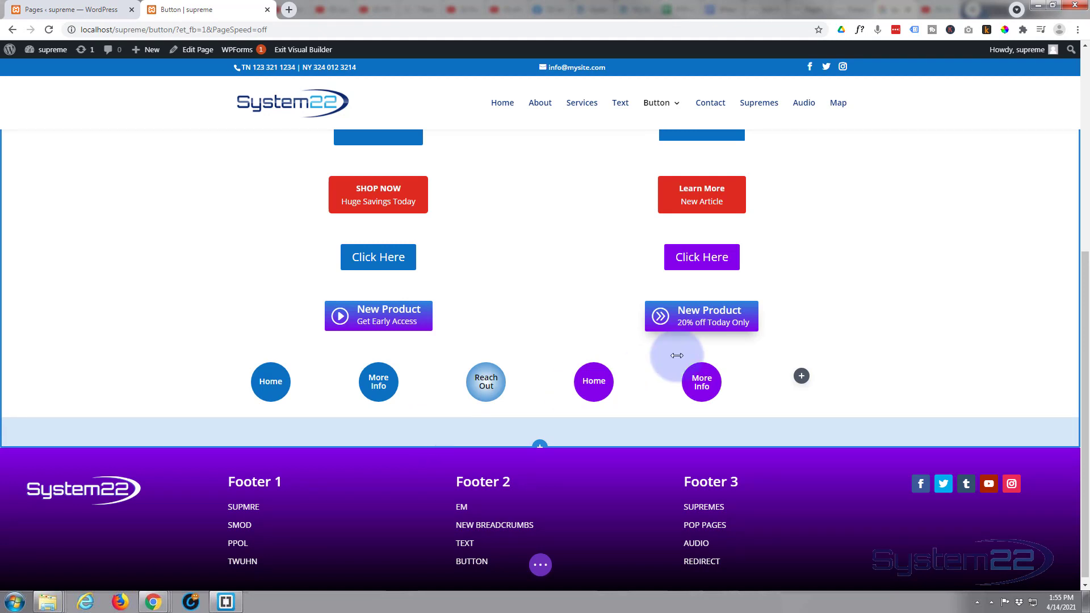
# Duplicate the purple More Info module and move the copy into the row's sixth column
pyautogui.moveTo(697, 388)
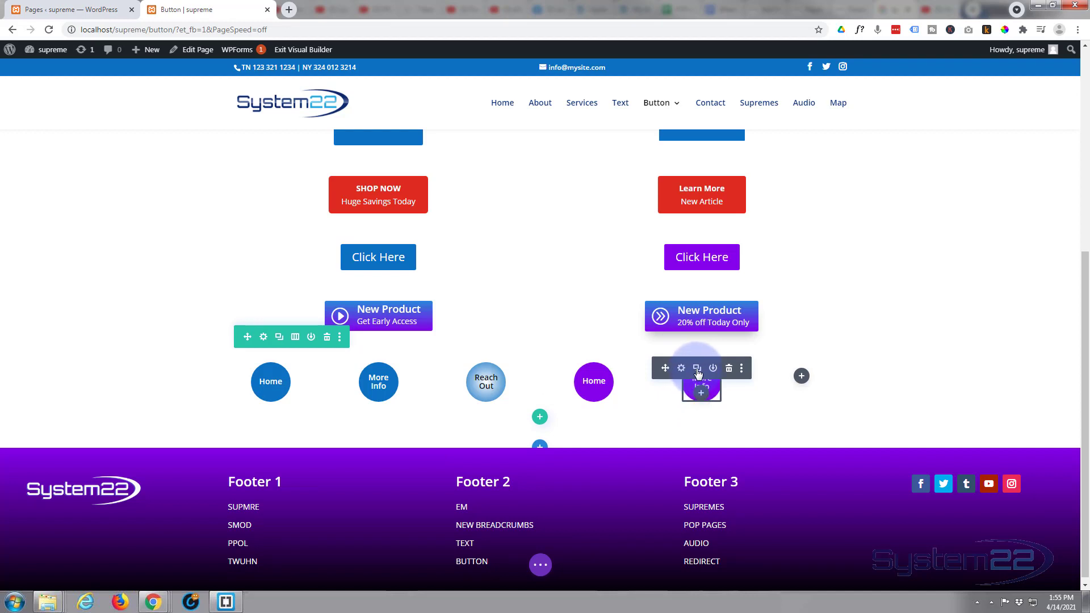
pyautogui.click(697, 369)
pyautogui.moveTo(703, 401); pyautogui.dragTo(803, 378)
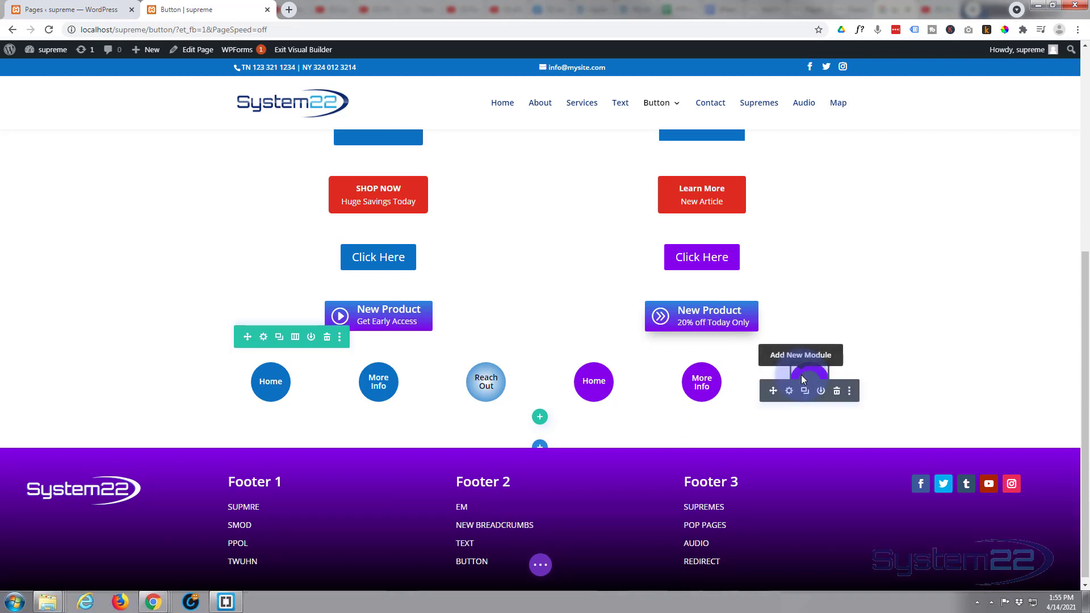
# Open the settings of the sixth-column More Info module and remove its solid purple background color
pyautogui.click(791, 373)
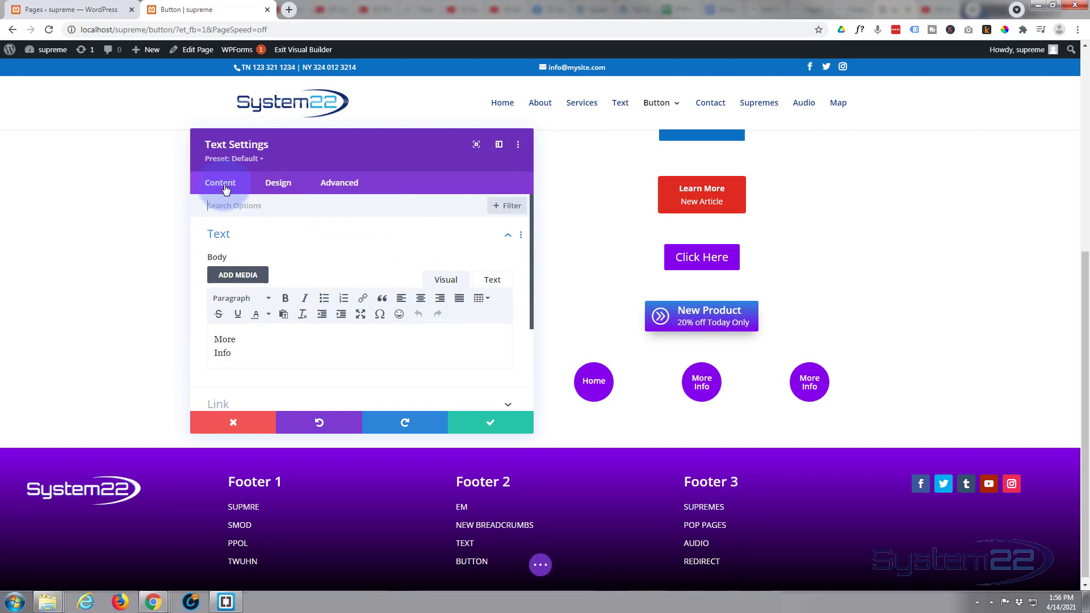
pyautogui.scroll(-3, 268, 227)
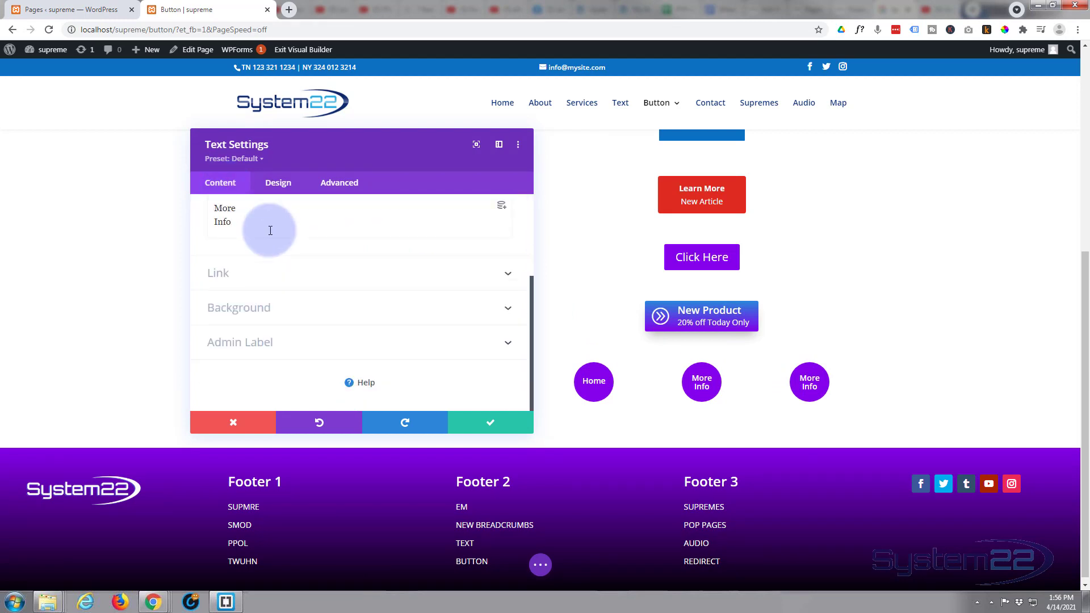
pyautogui.click(297, 307)
pyautogui.scroll(-2, 298, 300)
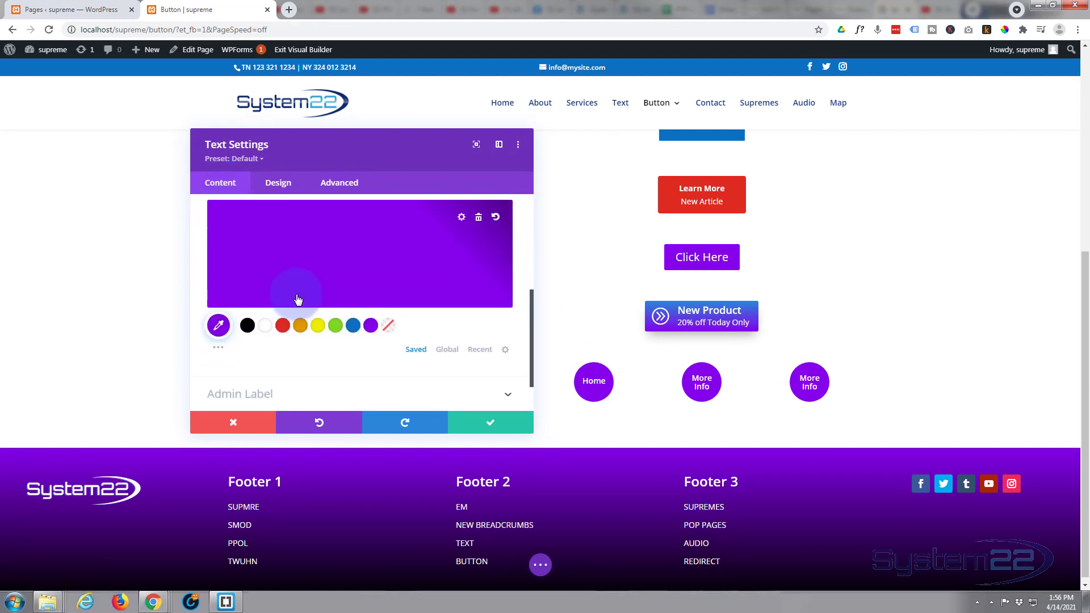
pyautogui.scroll(1, 298, 300)
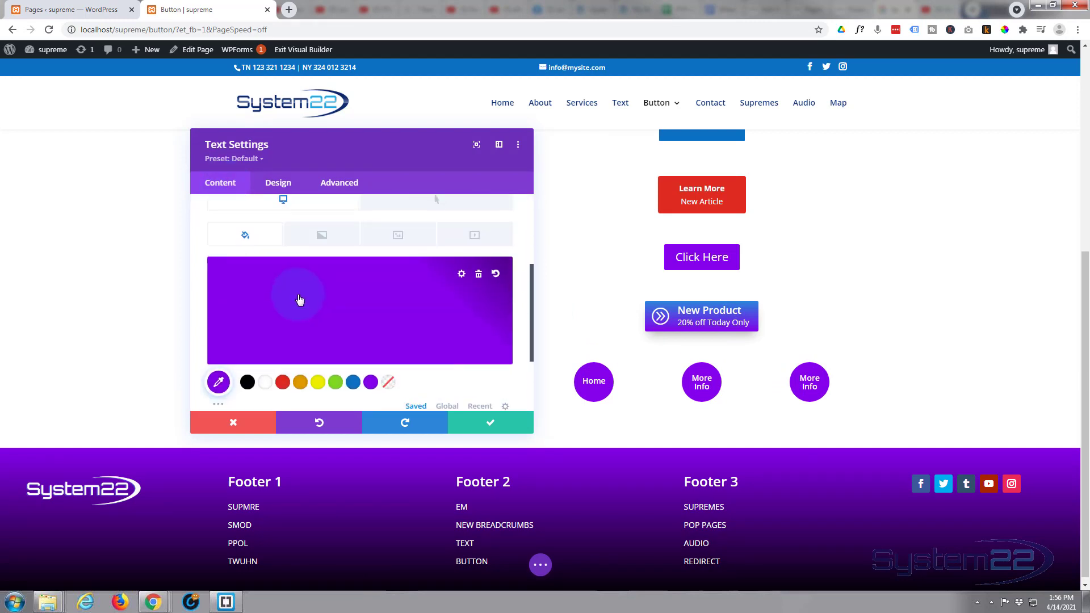
pyautogui.click(479, 277)
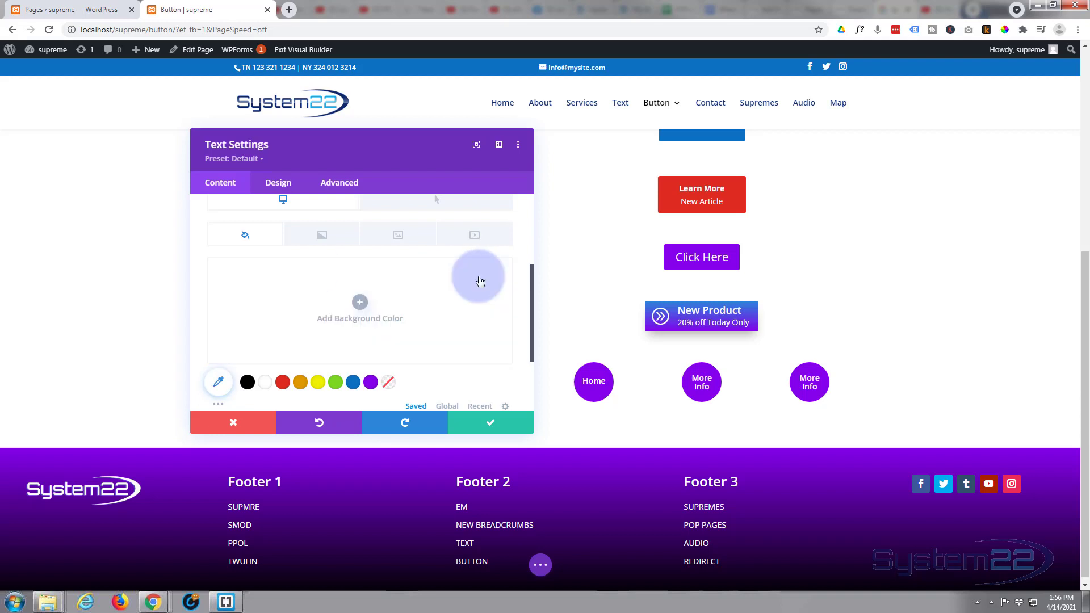
# Add a background gradient to the sixth-column module and set its gradient type to Radial
pyautogui.click(321, 236)
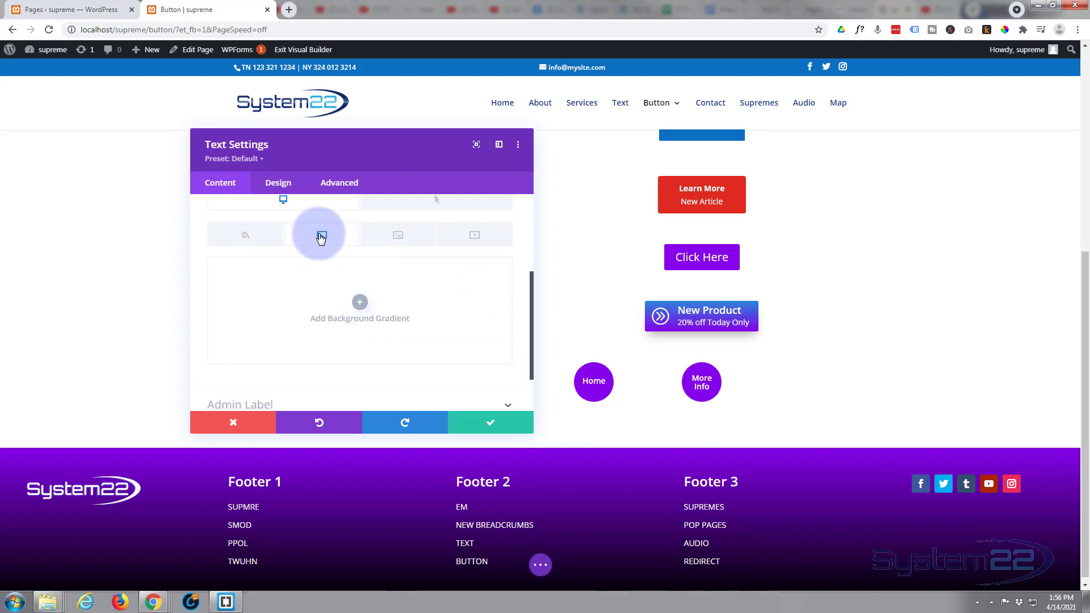
pyautogui.click(359, 301)
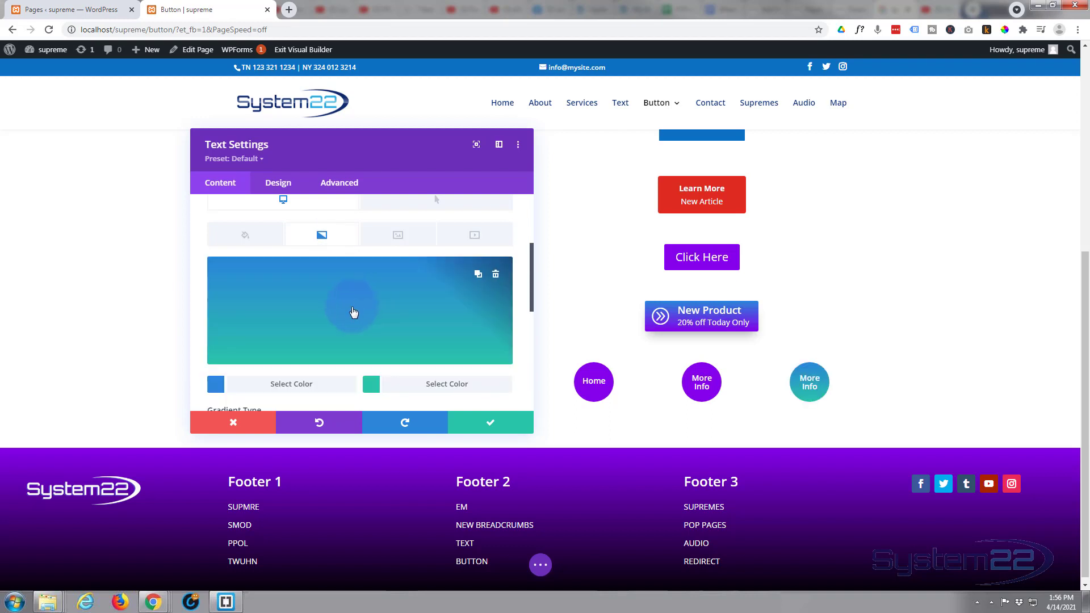
pyautogui.scroll(-1, 353, 312)
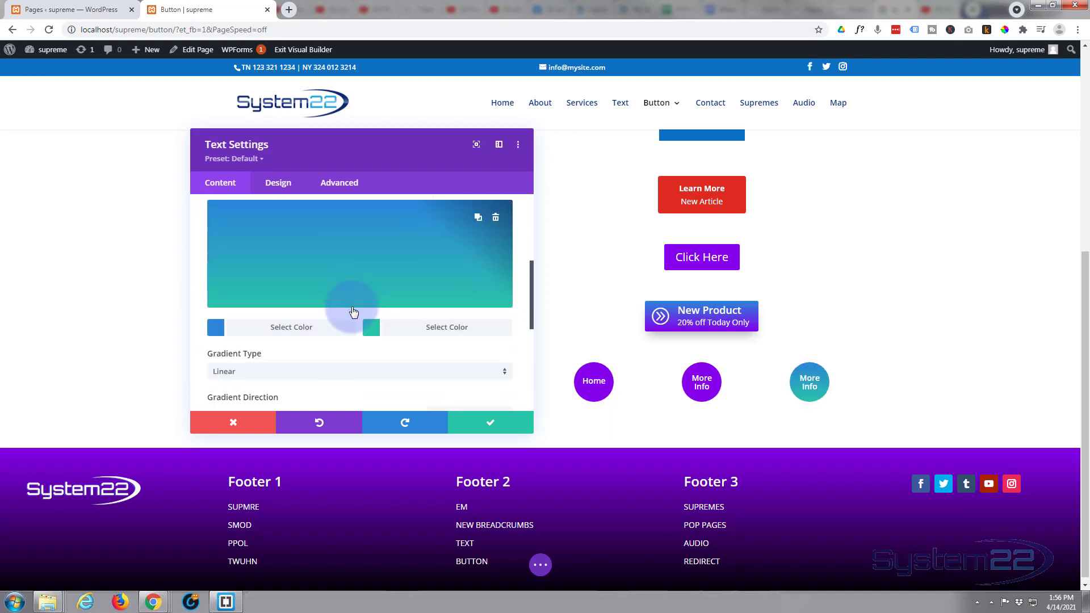
pyautogui.scroll(-1, 353, 312)
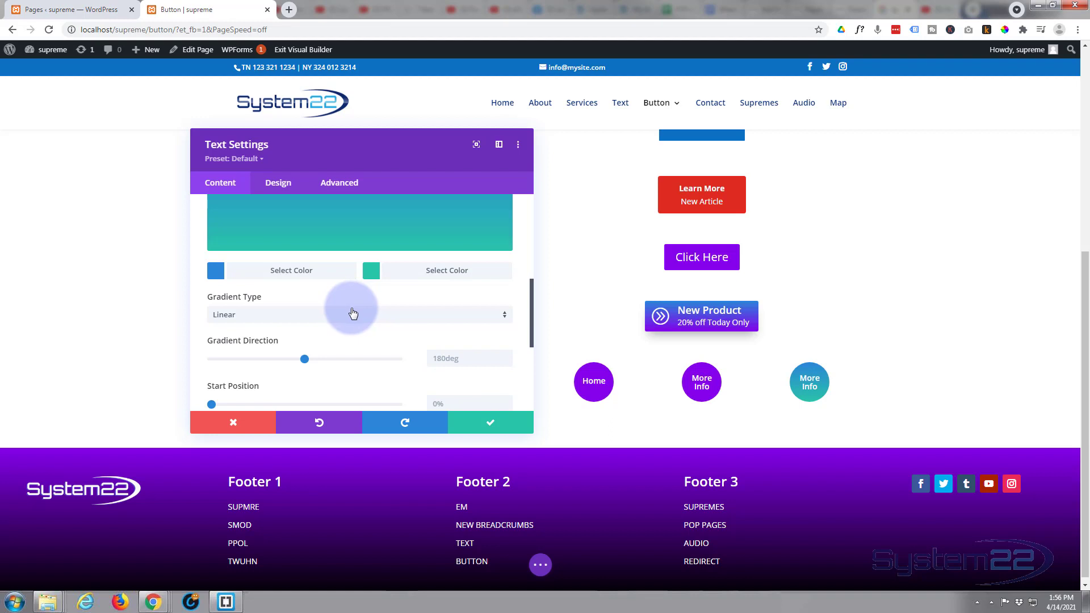
pyautogui.click(275, 316)
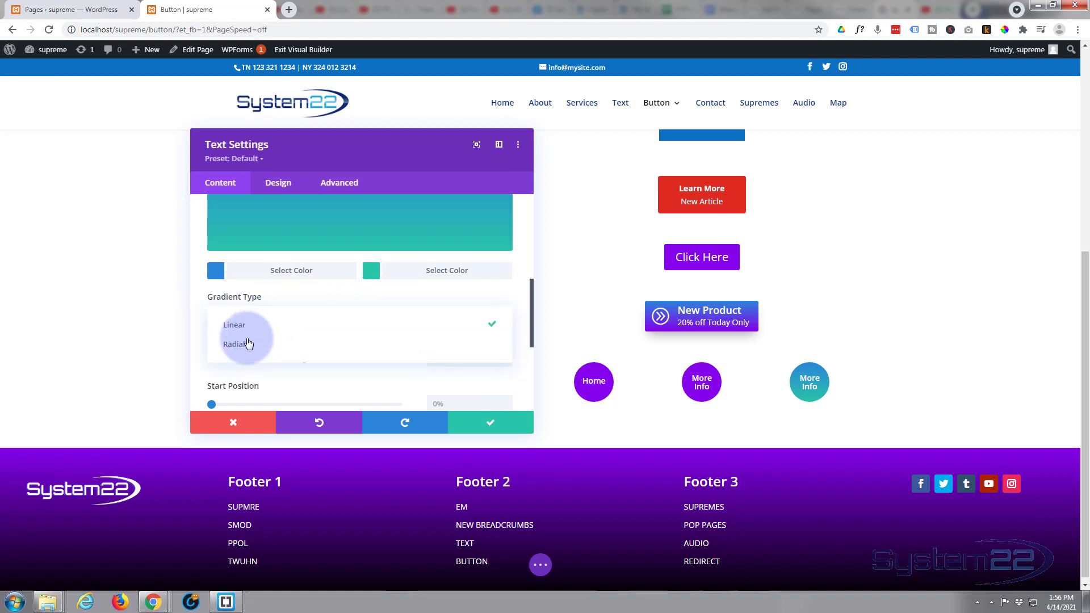
pyautogui.click(254, 344)
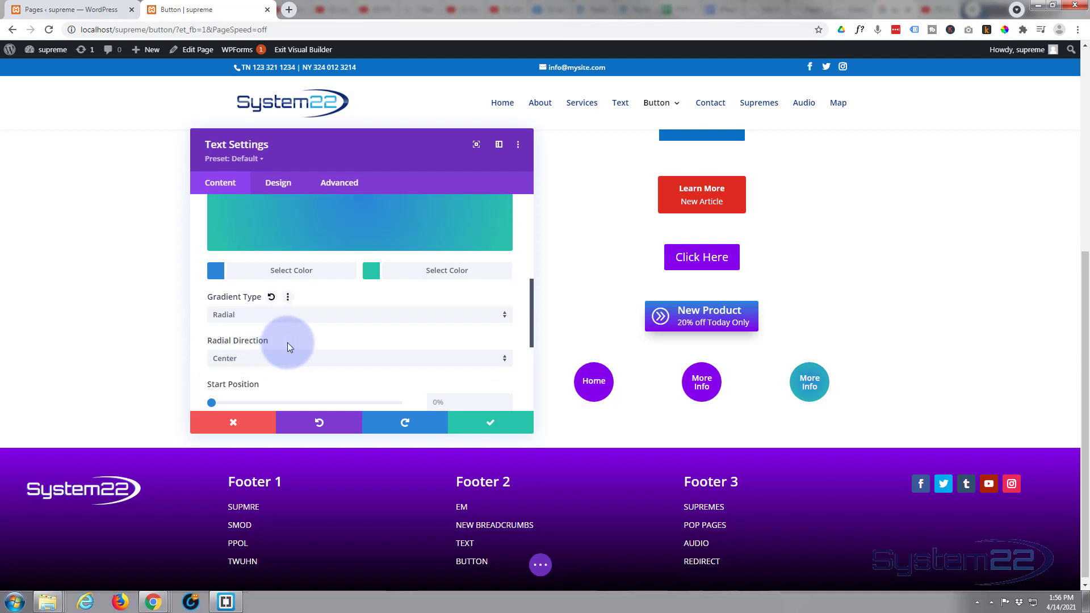
# Set the radial gradient's second color to purple #8300e9 and its first color to white #ffffff
pyautogui.scroll(1, 287, 343)
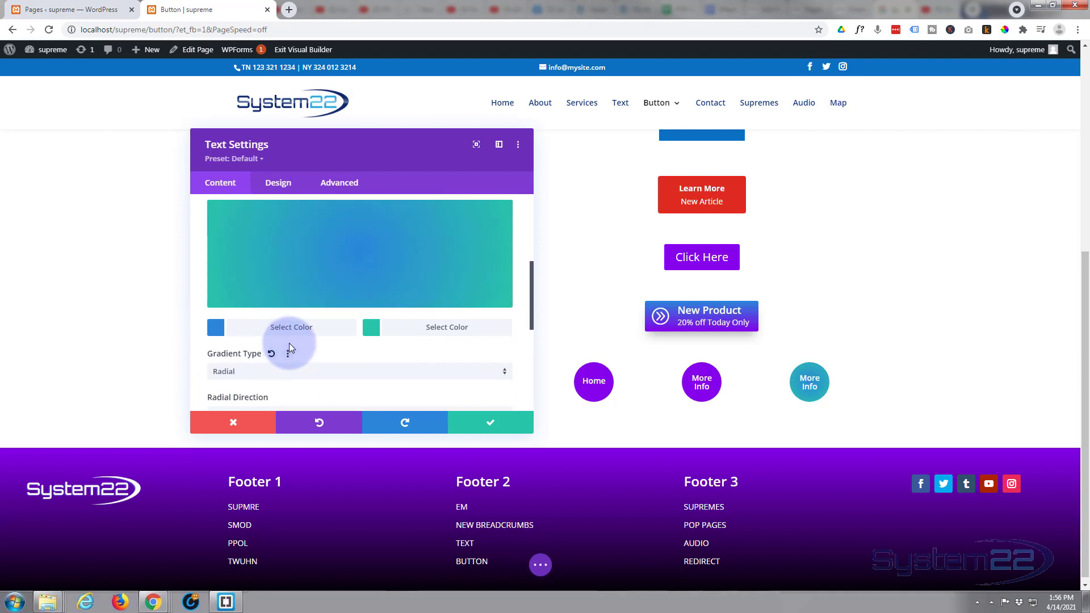
pyautogui.click(413, 333)
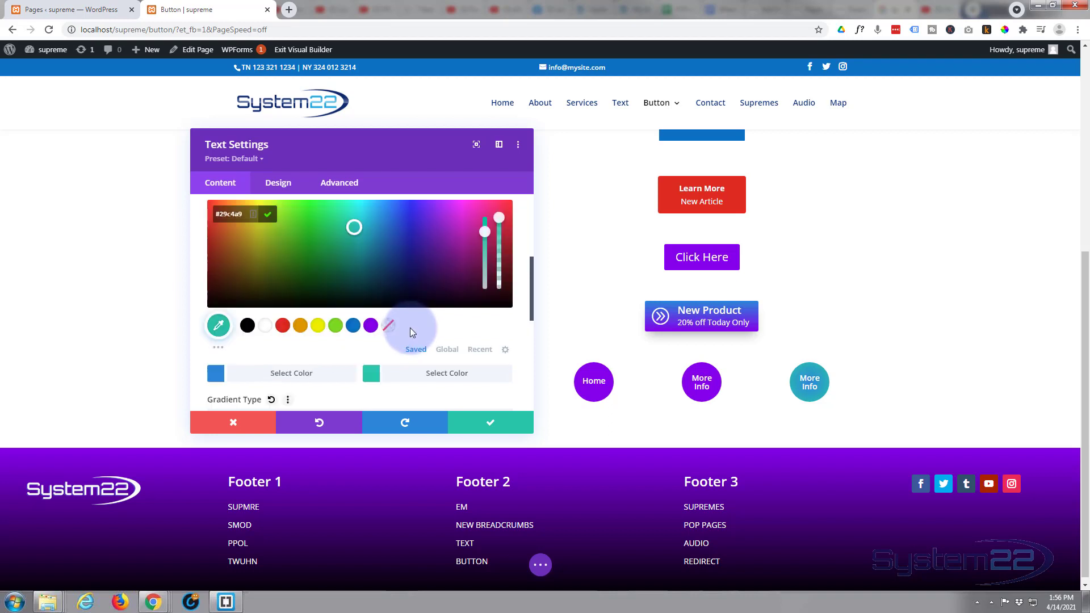
pyautogui.click(371, 326)
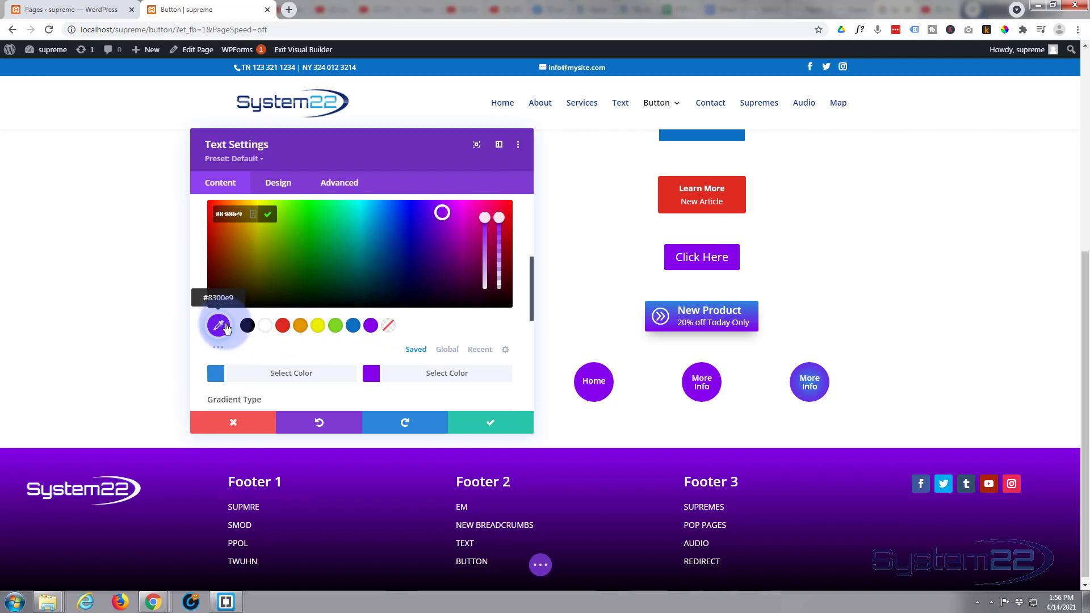
pyautogui.click(267, 372)
pyautogui.click(265, 326)
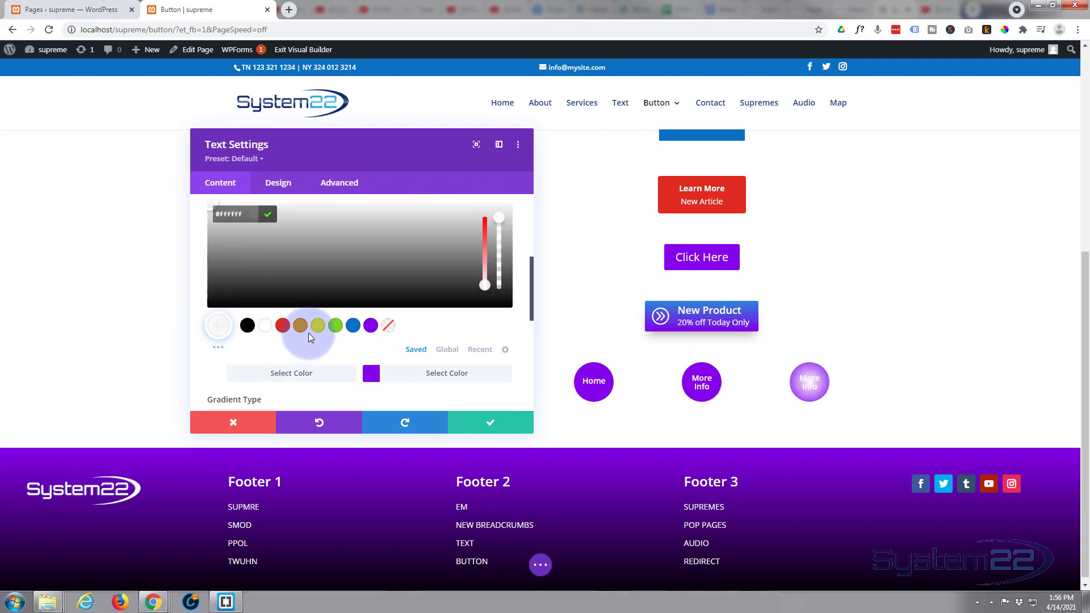
# Set the radial gradient's end position to 79%, leaving its start position at 0%
pyautogui.scroll(-3, 309, 333)
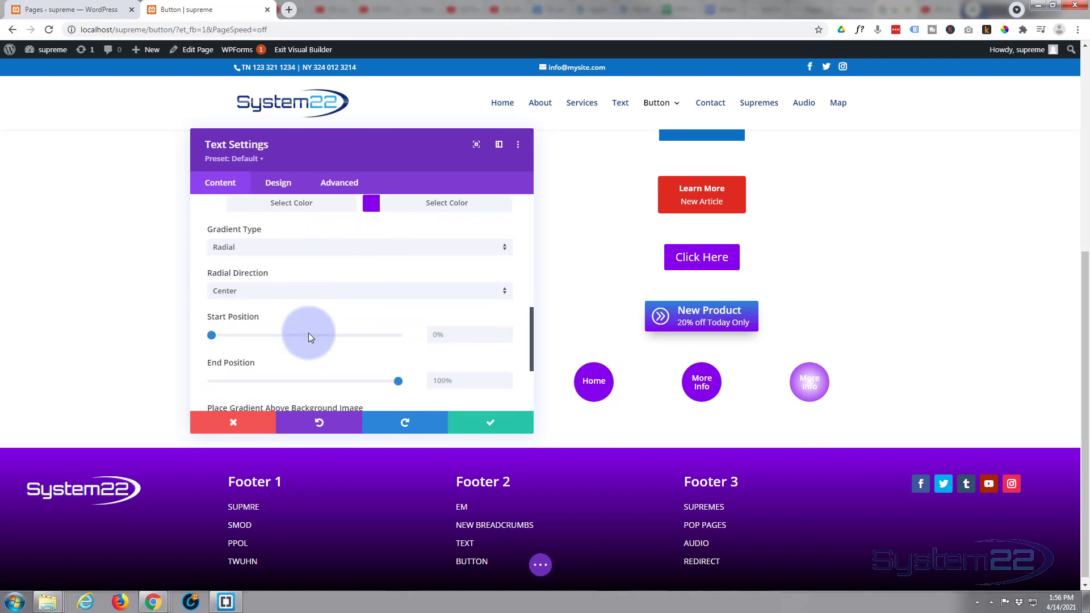
pyautogui.moveTo(214, 335)
pyautogui.mouseDown()
pyautogui.moveTo(253, 339)
pyautogui.moveTo(206, 338)
pyautogui.mouseUp()
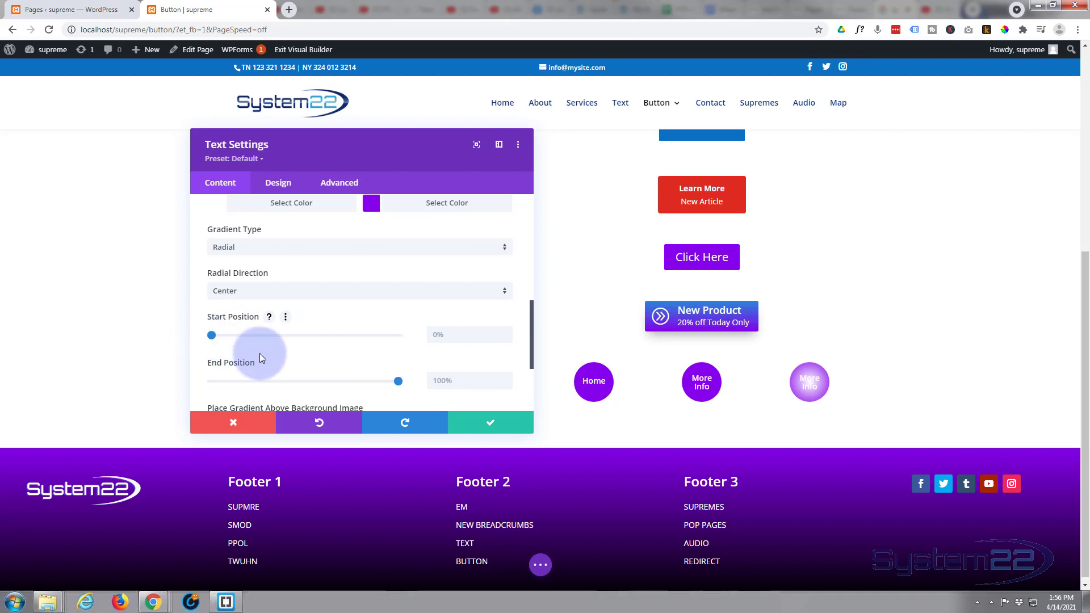
pyautogui.moveTo(397, 381); pyautogui.dragTo(359, 385)
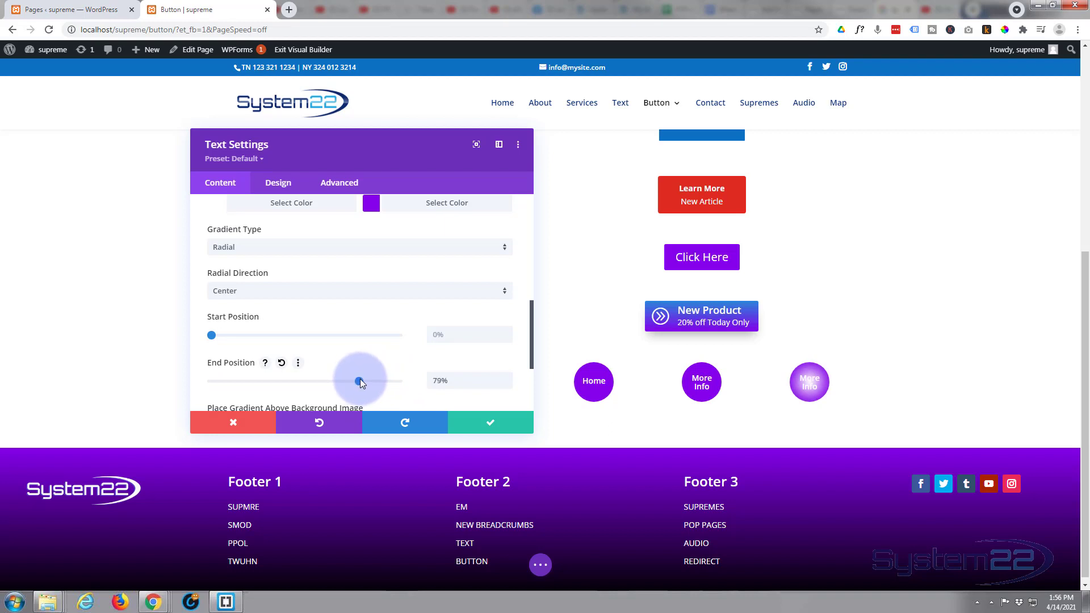
# Change the gradient module's text color to black #000000 in its text design settings and save the module
pyautogui.click(279, 183)
pyautogui.click(297, 247)
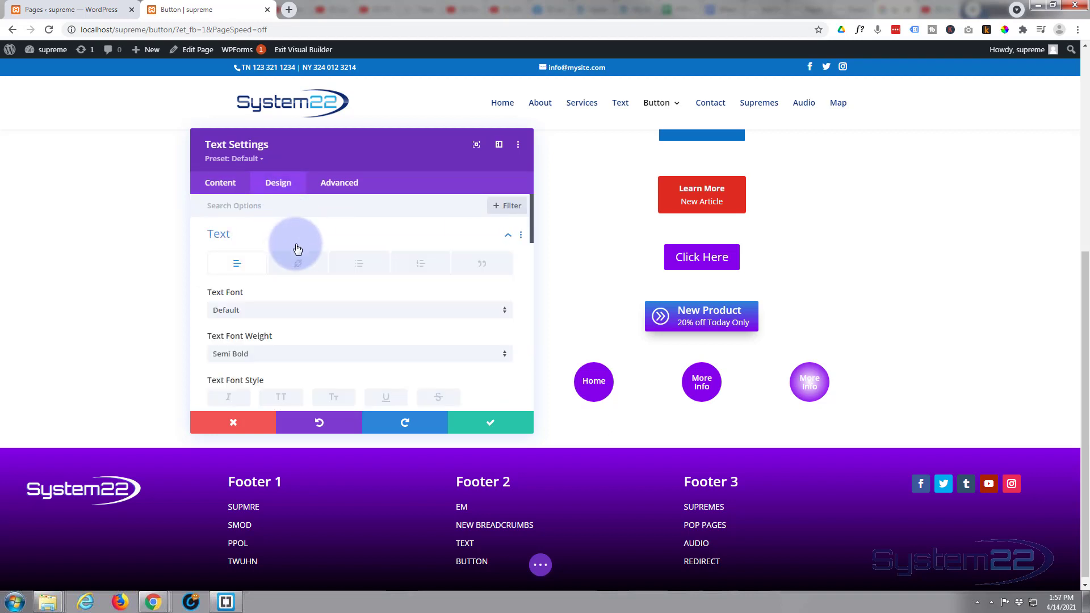
pyautogui.scroll(-2, 304, 311)
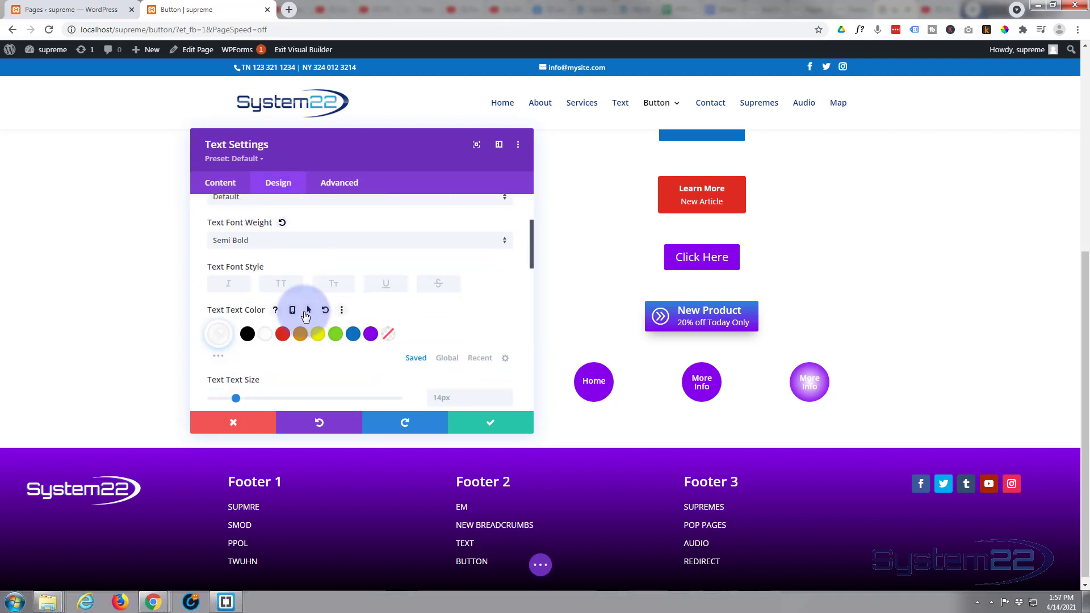
pyautogui.scroll(-2, 304, 311)
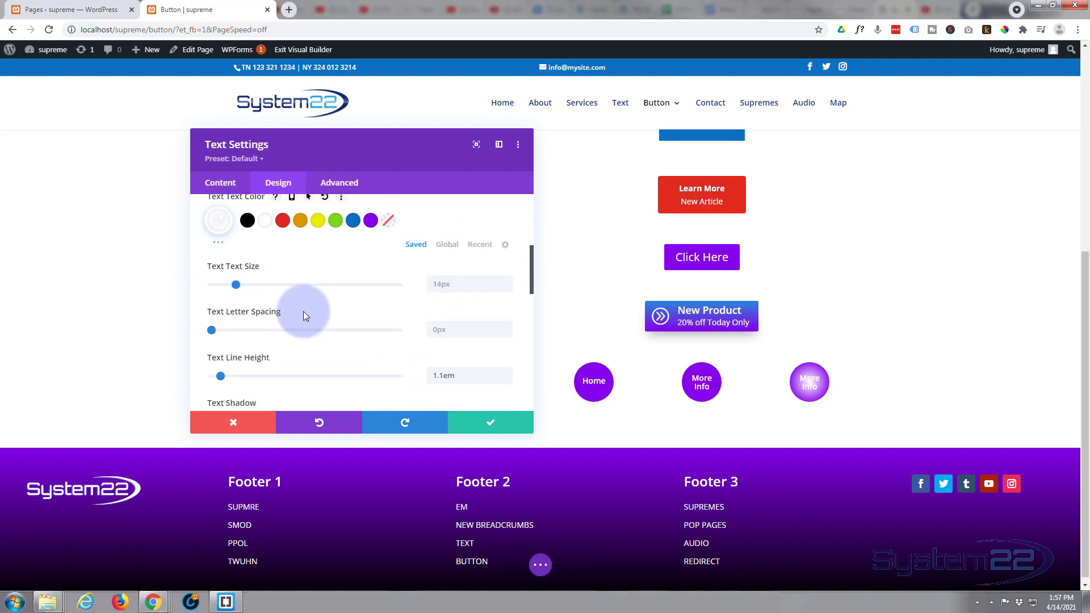
pyautogui.click(247, 221)
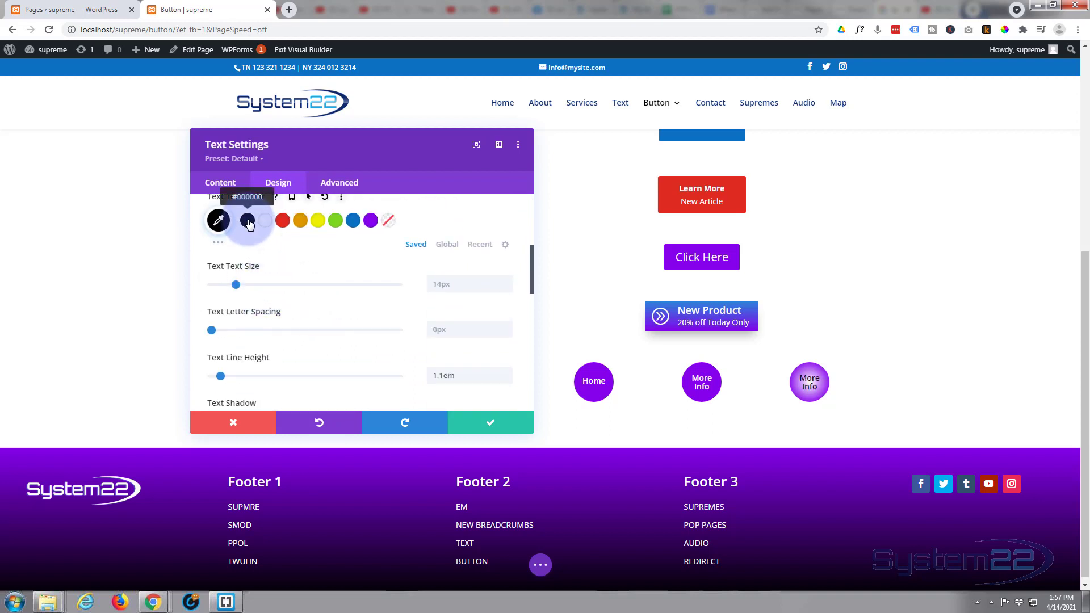
pyautogui.click(508, 428)
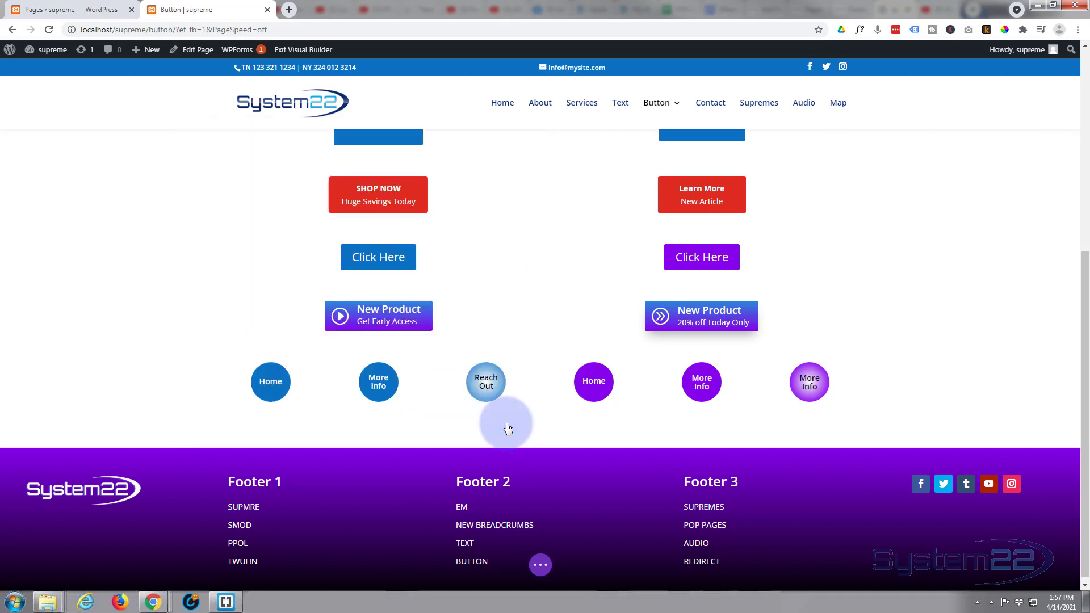
# Save the page, exit the Visual Builder and view the row of round buttons on the live page
pyautogui.click(540, 565)
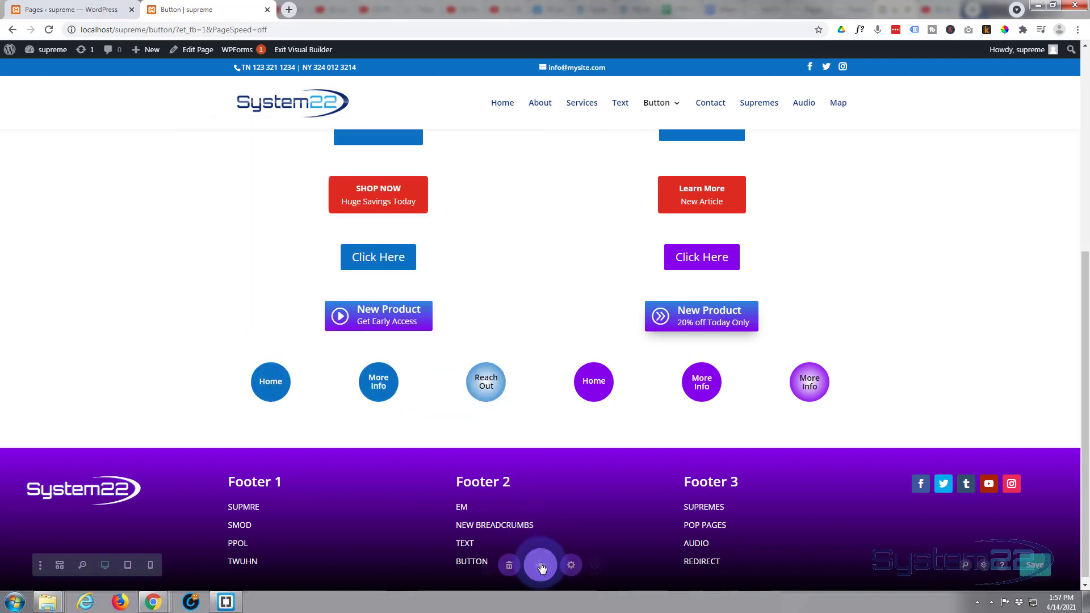
pyautogui.click(1046, 565)
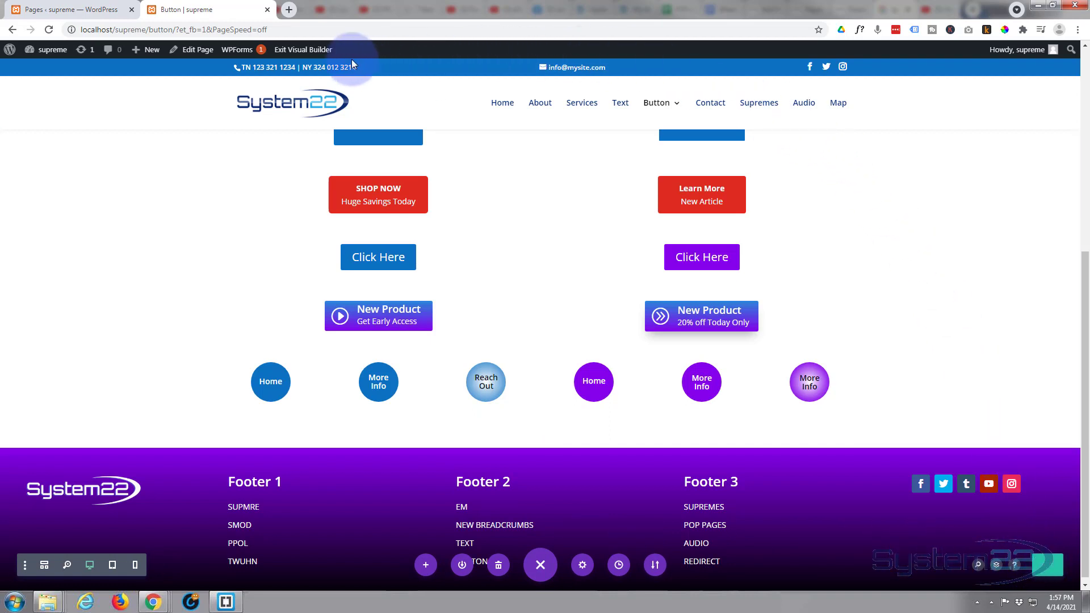
pyautogui.click(302, 50)
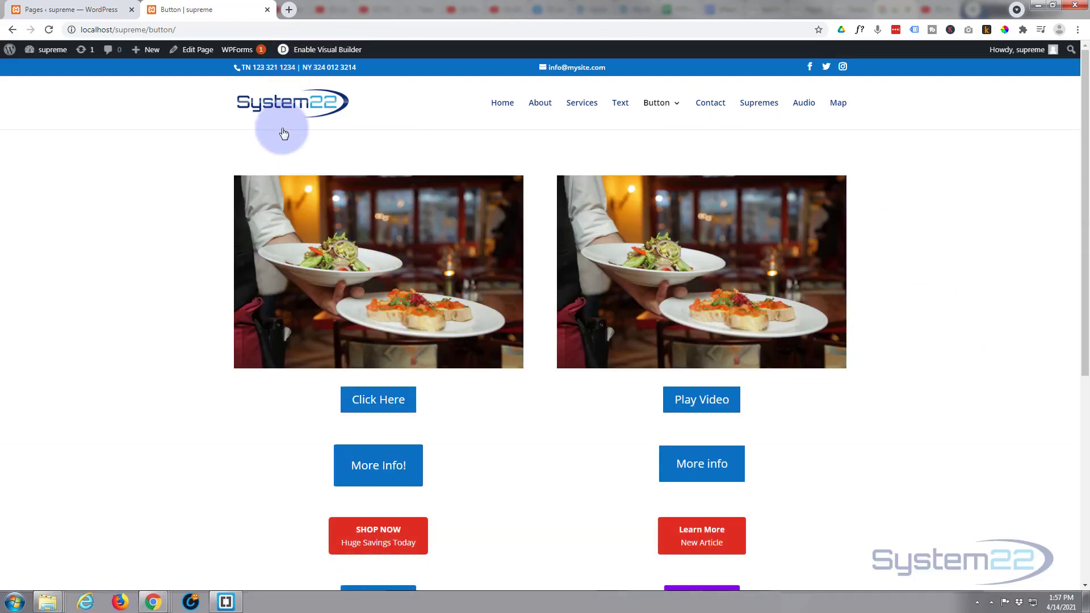
pyautogui.scroll(-4, 309, 295)
pyautogui.scroll(-2, 330, 290)
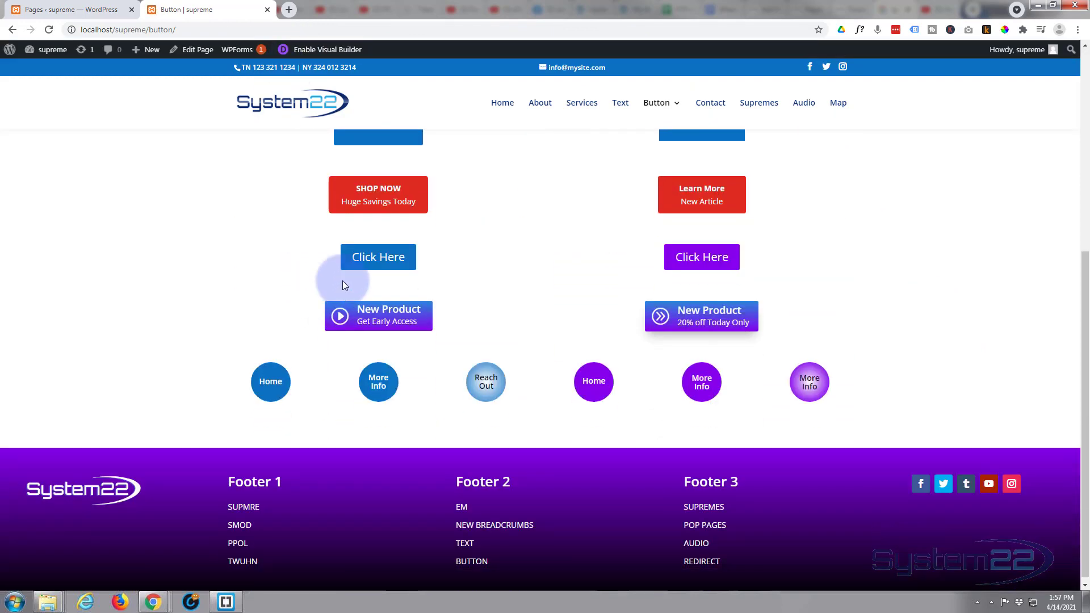